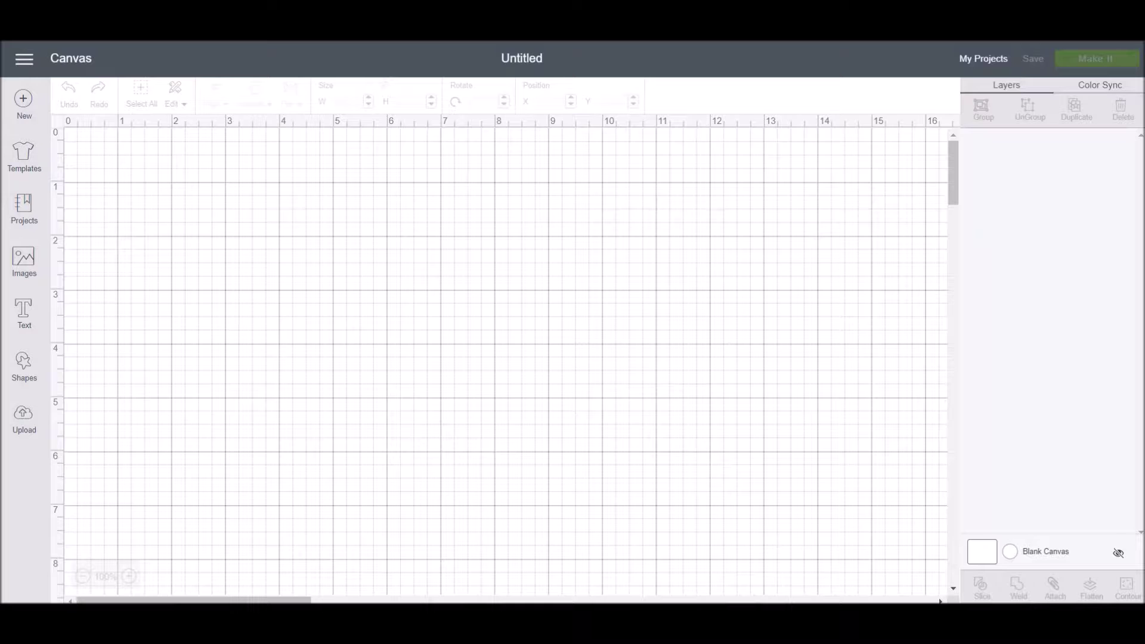
Select painted-butterfly_0004_8.png from the Painted Butterflies folder for image upload.
left_click(17, 423)
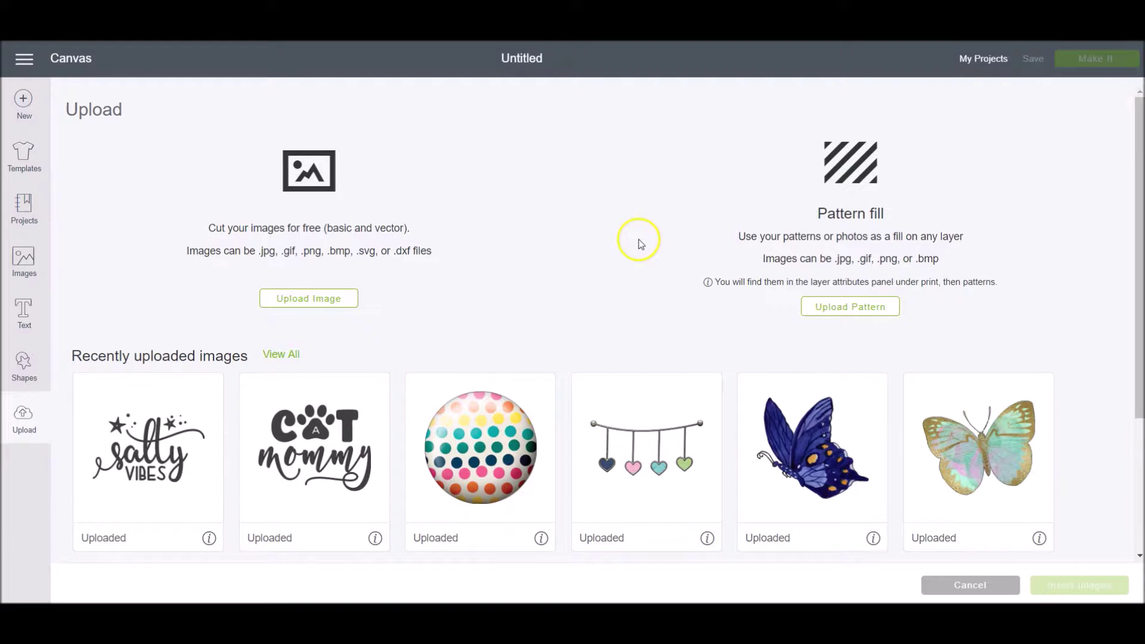
left_click(335, 299)
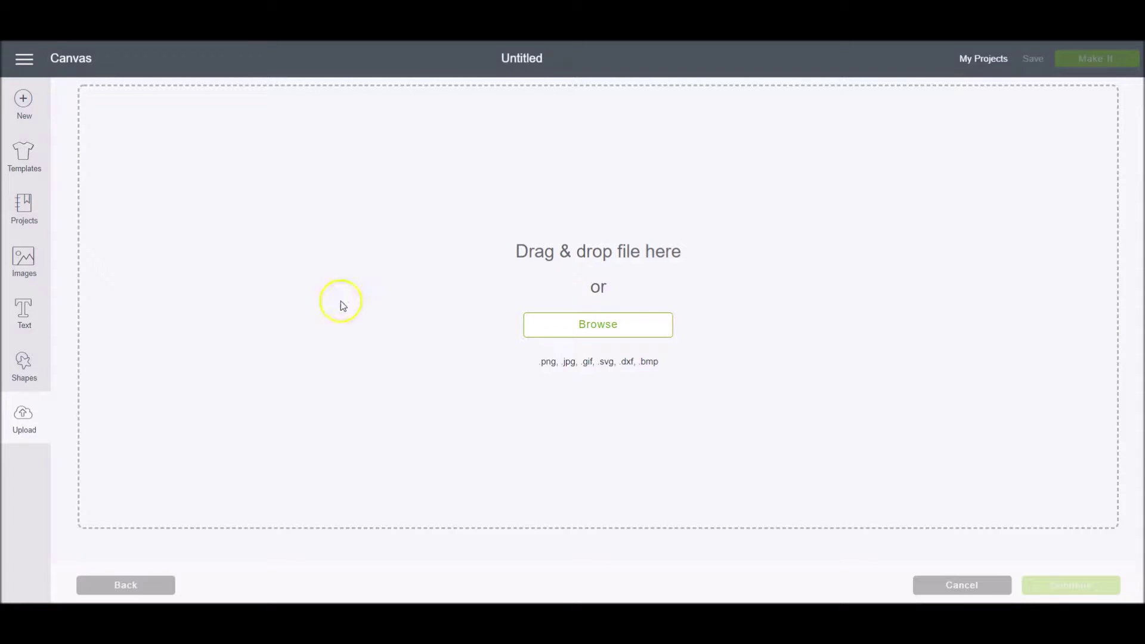
left_click(615, 326)
scroll(482, 245, "down", 3)
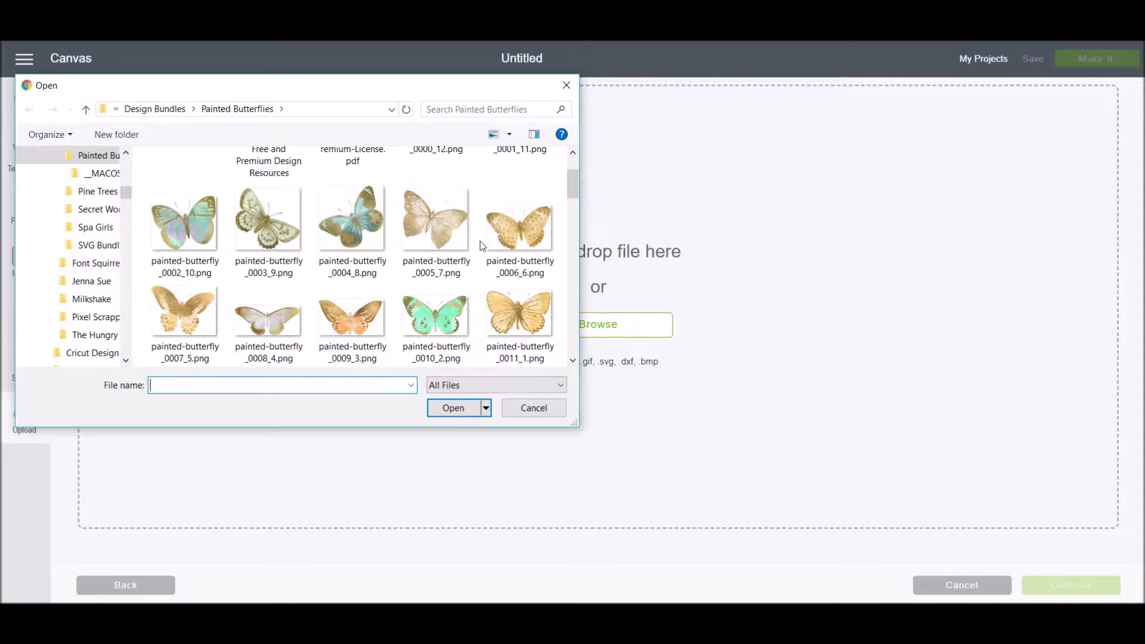
left_click(367, 235)
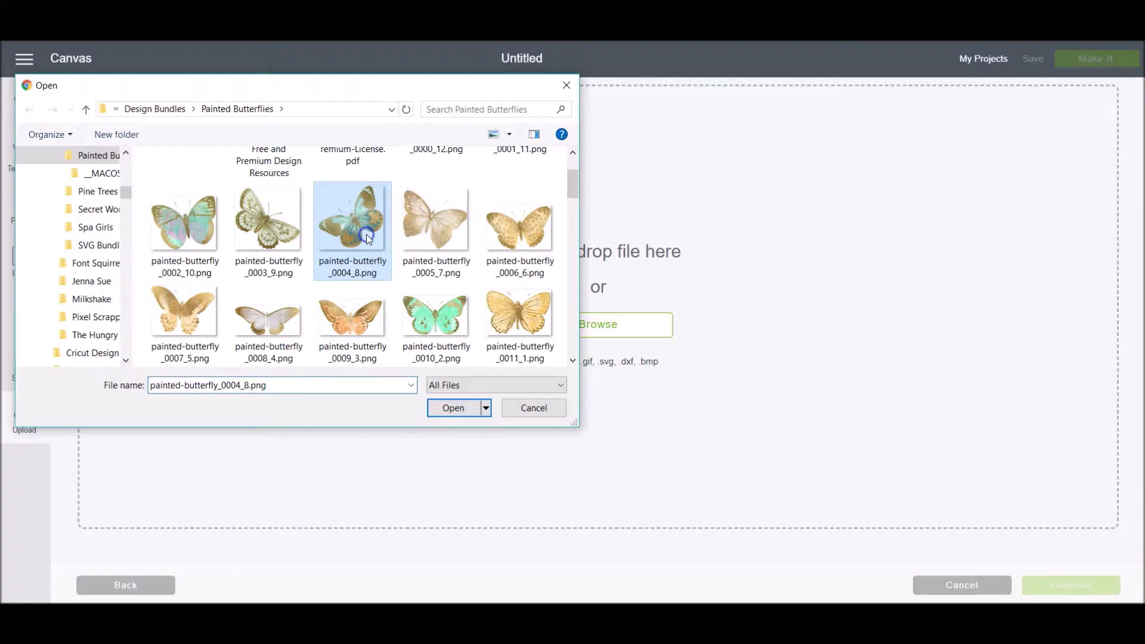
Open painted-butterfly_0004_8.png, set its image type to Complex, and continue.
left_click(451, 409)
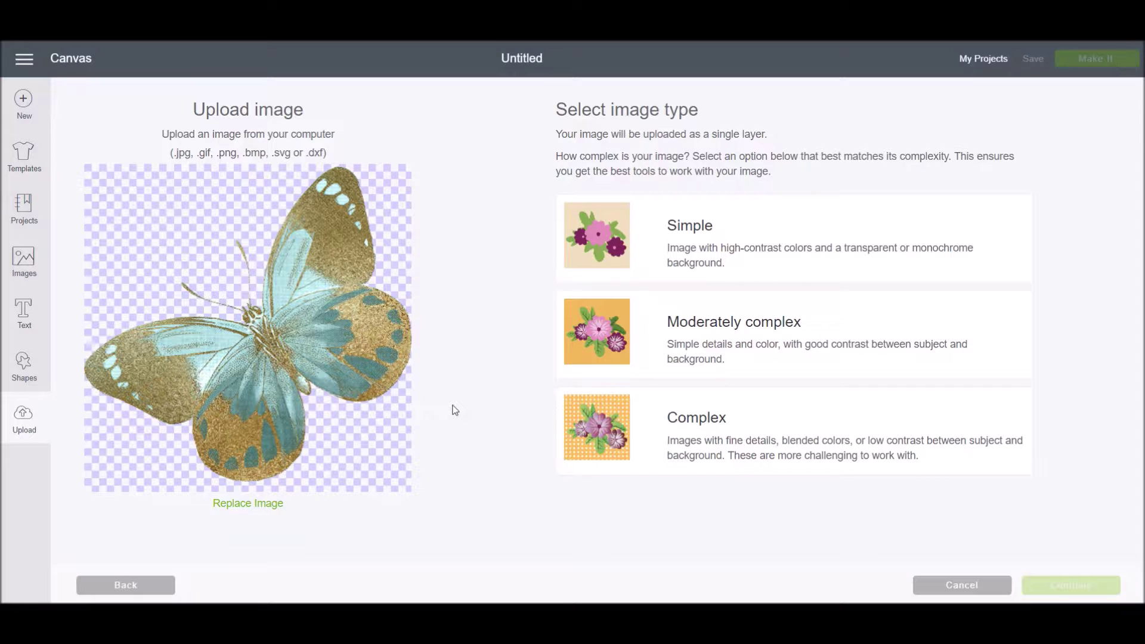
left_click(674, 427)
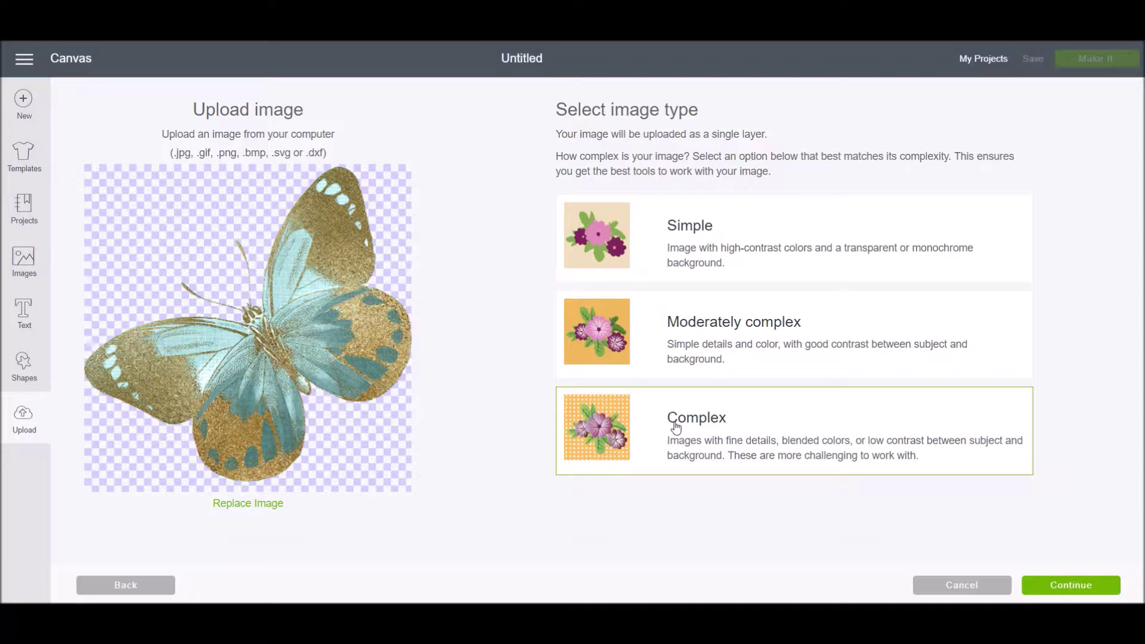
left_click(704, 237)
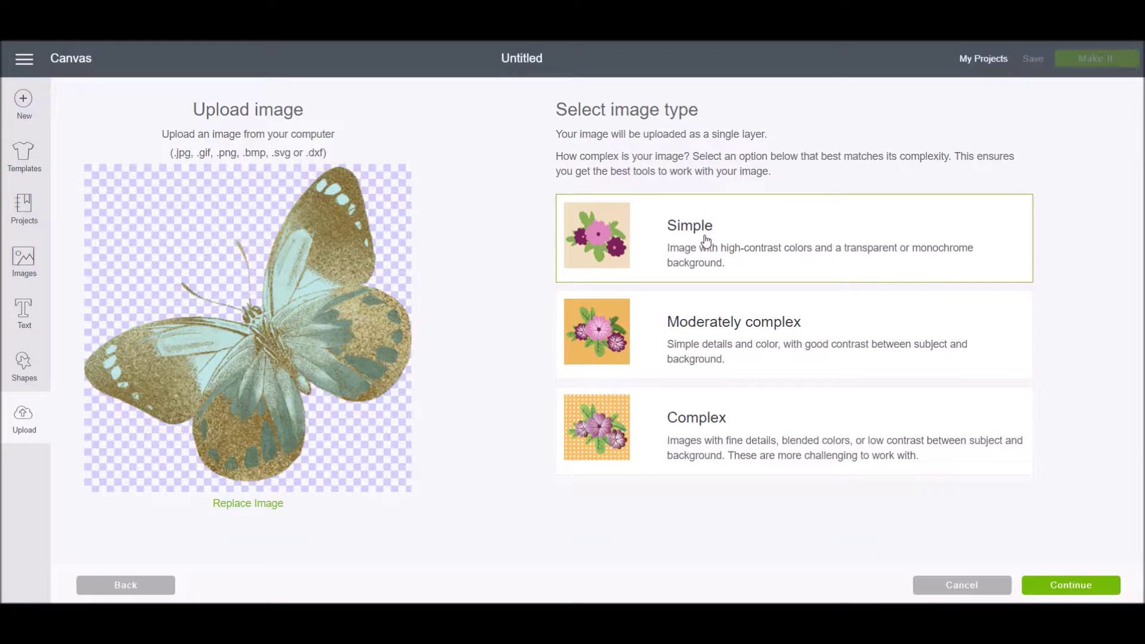
left_click(732, 411)
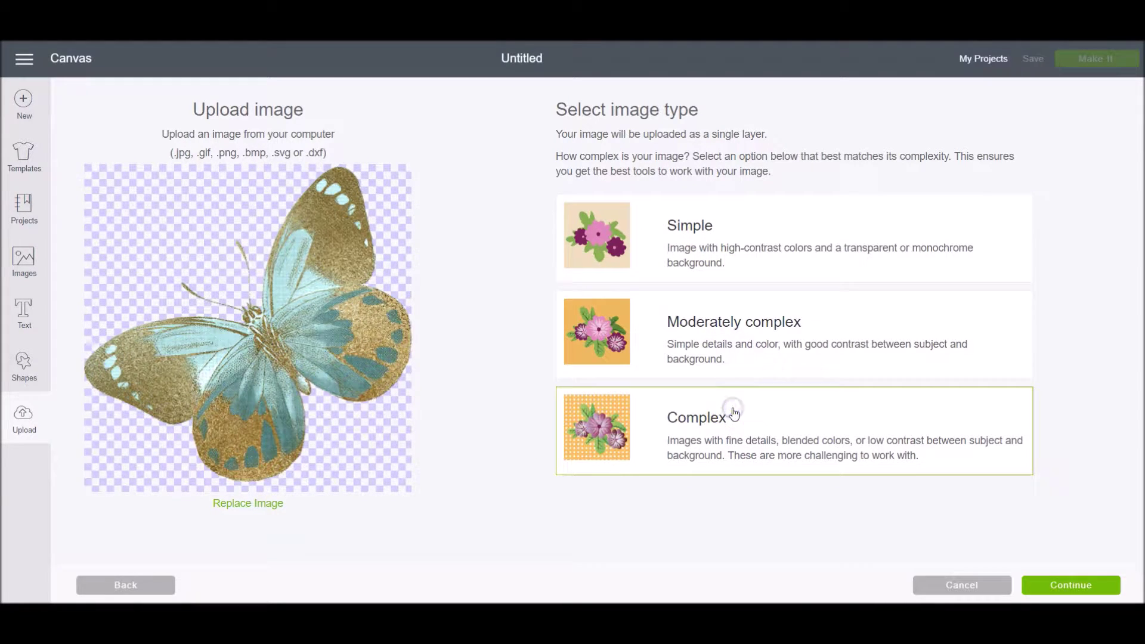
left_click(1075, 583)
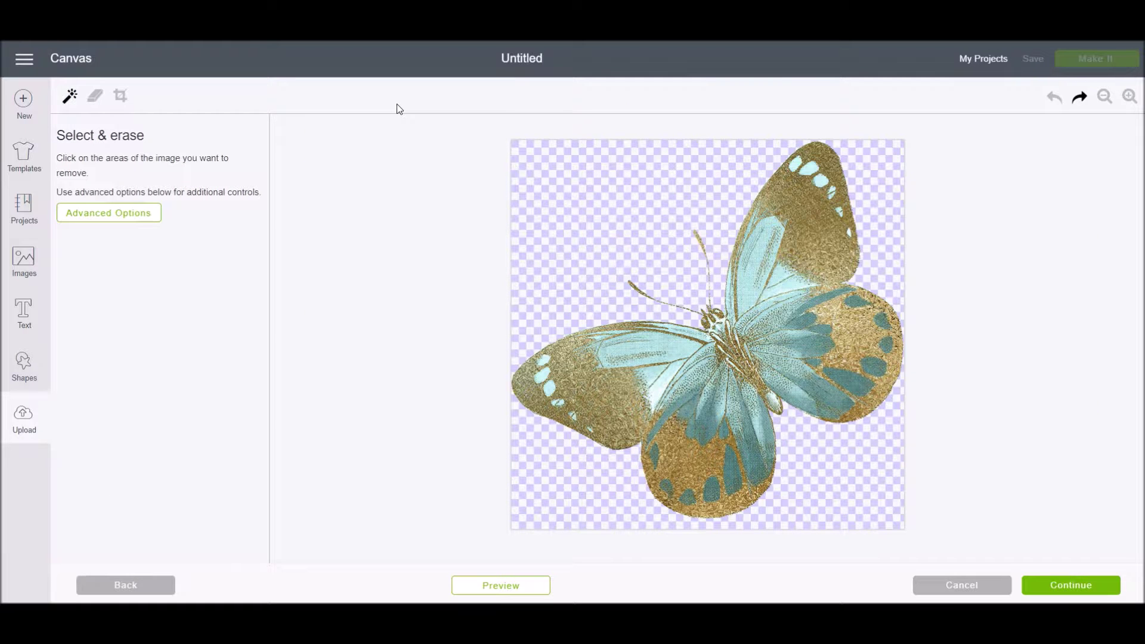
left_click(96, 97)
left_click(119, 97)
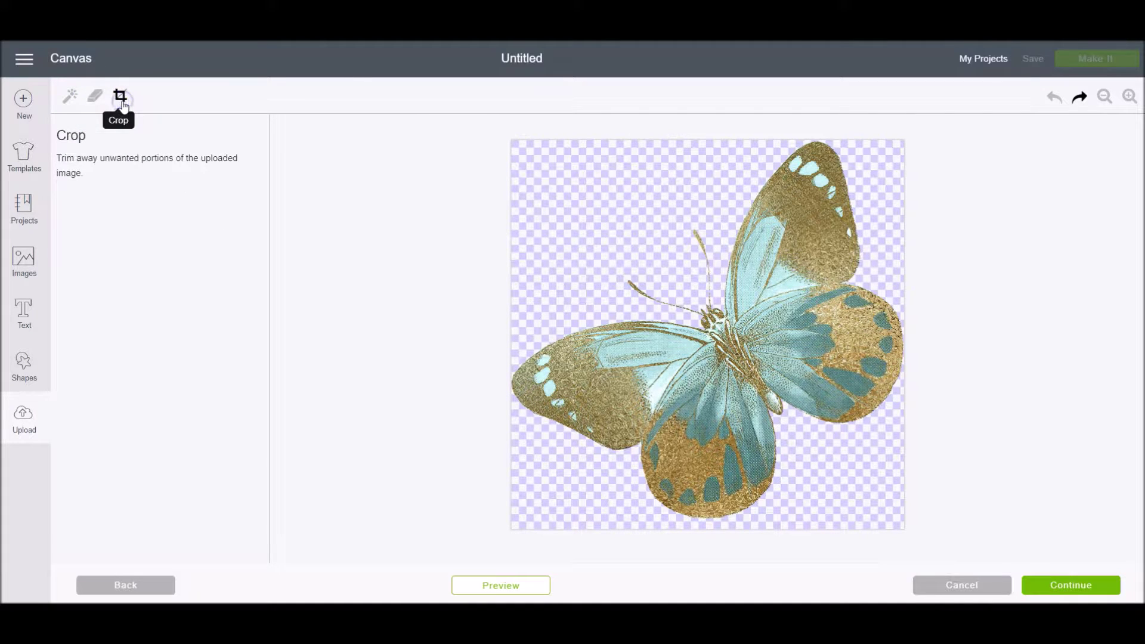
left_click(66, 99)
left_click(811, 166)
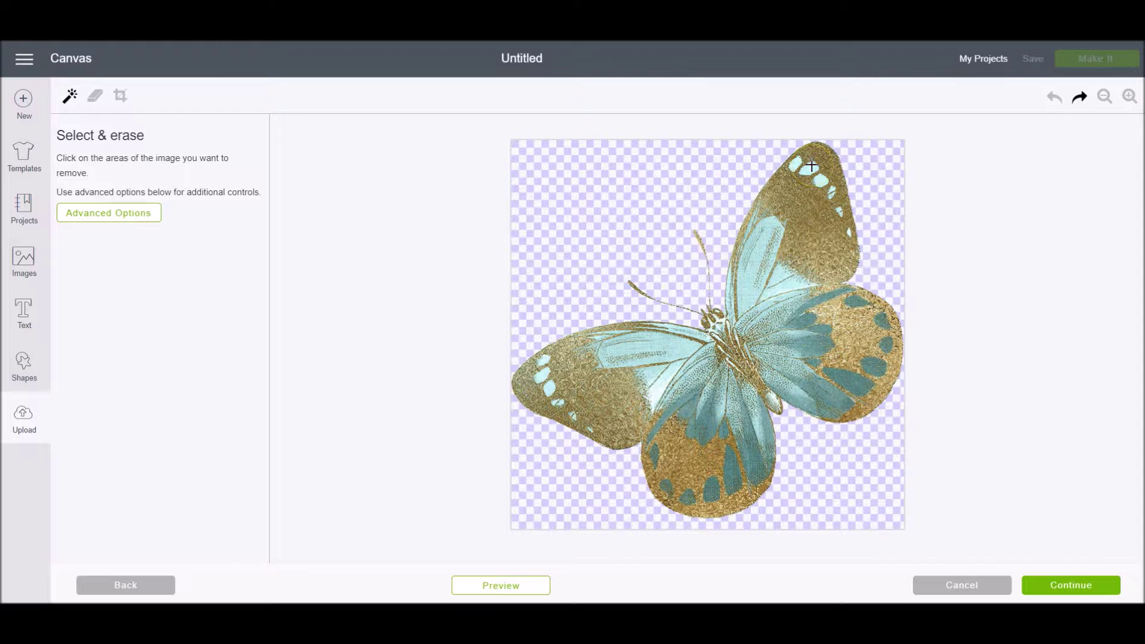
left_click(812, 165)
left_click(796, 162)
left_click(823, 179)
key("ctrl+z")
key("ctrl+z")
key("ctrl+z")
left_click(95, 99)
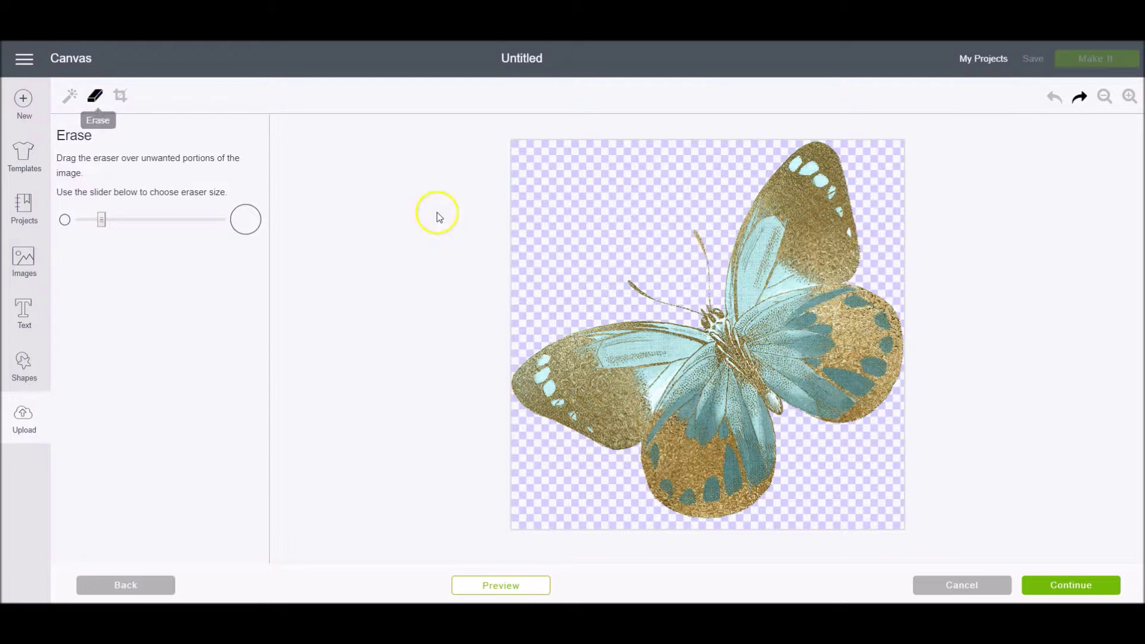
mouse_move(694, 227)
left_mouse_down()
mouse_move(711, 305)
mouse_move(711, 271)
left_mouse_up()
mouse_move(703, 313)
left_mouse_down()
mouse_move(626, 279)
mouse_move(655, 301)
left_mouse_up()
key("ctrl+z")
key("ctrl+z")
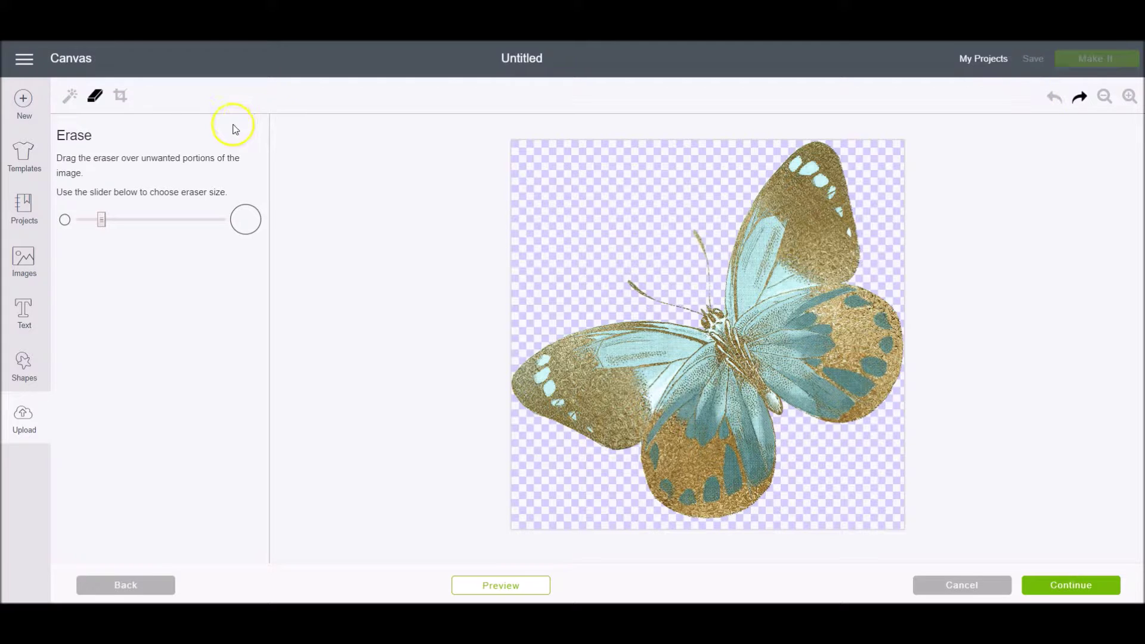
left_click(120, 95)
mouse_move(566, 186)
left_mouse_down()
mouse_move(626, 289)
mouse_move(855, 472)
left_mouse_up()
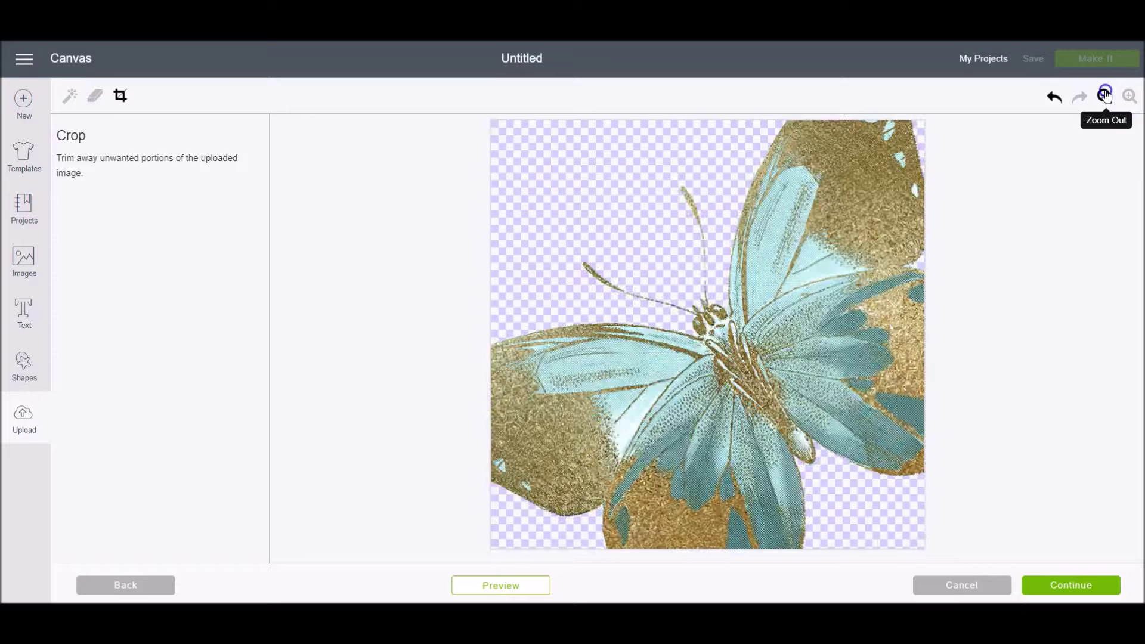
left_click(1105, 96)
left_click(1054, 97)
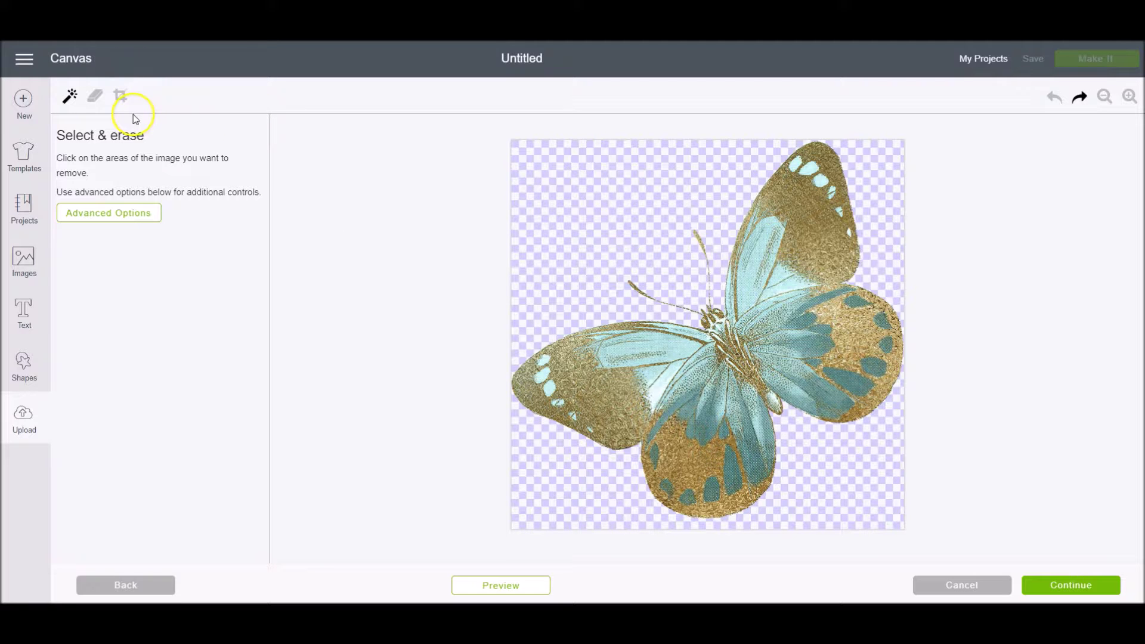
Preview the butterfly's cut outline and continue to the Name & tag image page.
left_click(532, 478)
key("ctrl+z")
left_click(536, 585)
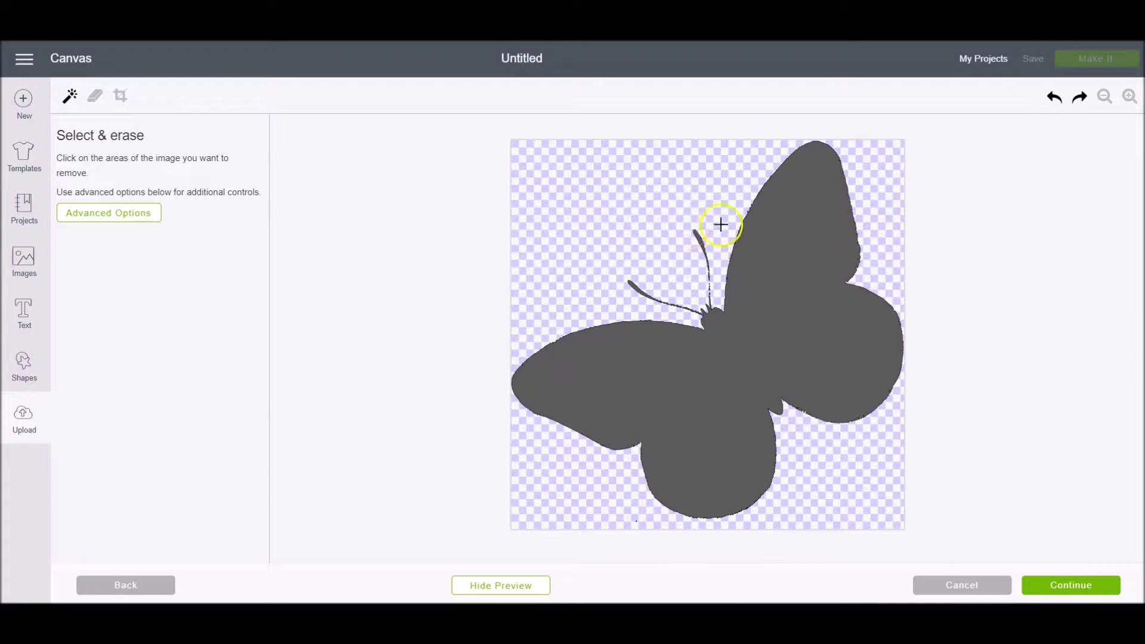
left_click(1098, 586)
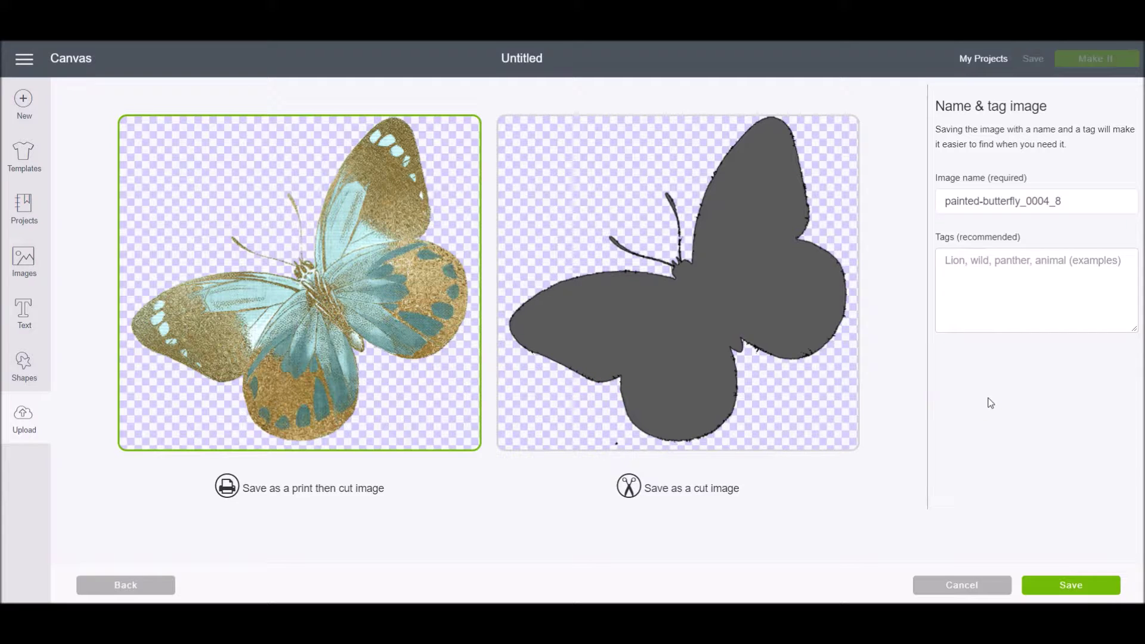
Save the butterfly upload with tags 'butterfly, teal, gold' and select its thumbnail.
left_click(1047, 281)
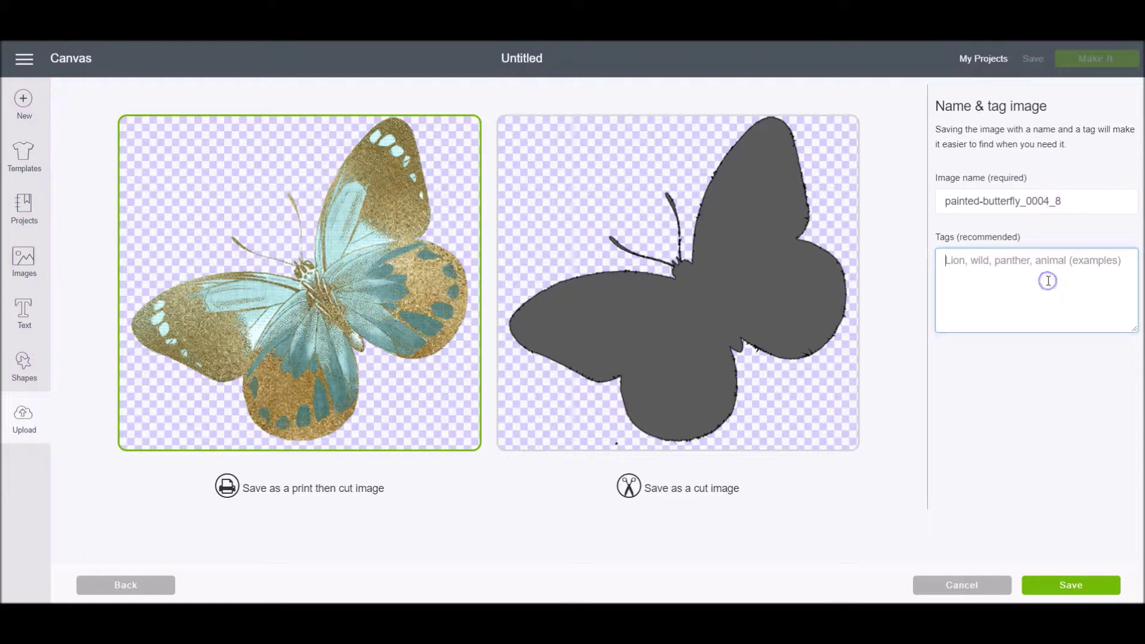
type("butterfly, teal, gold")
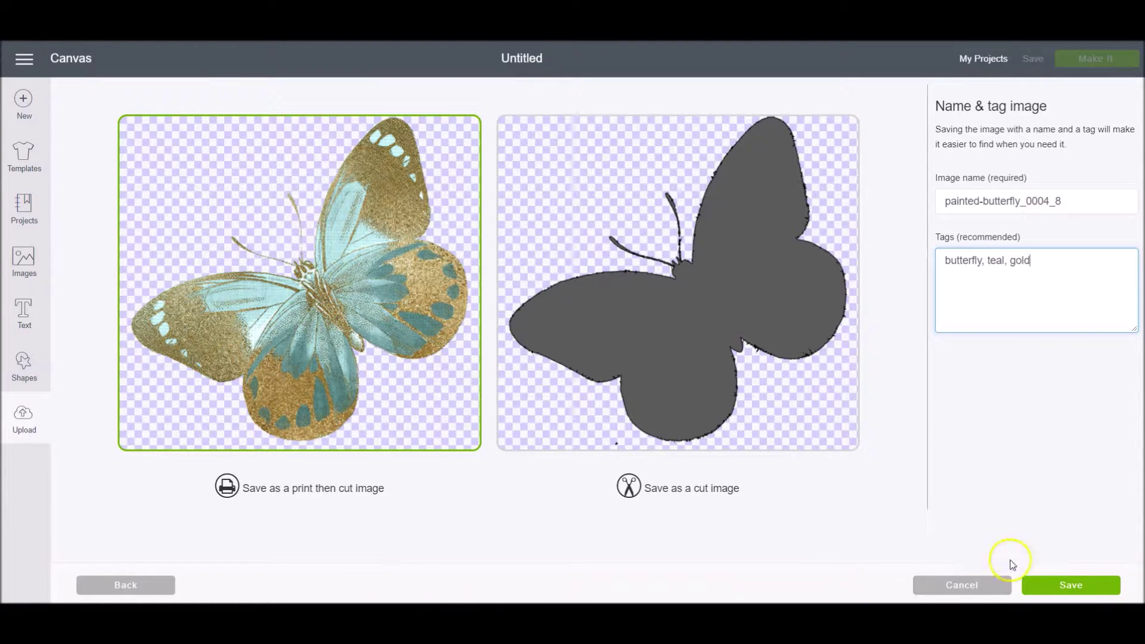
left_click(1093, 589)
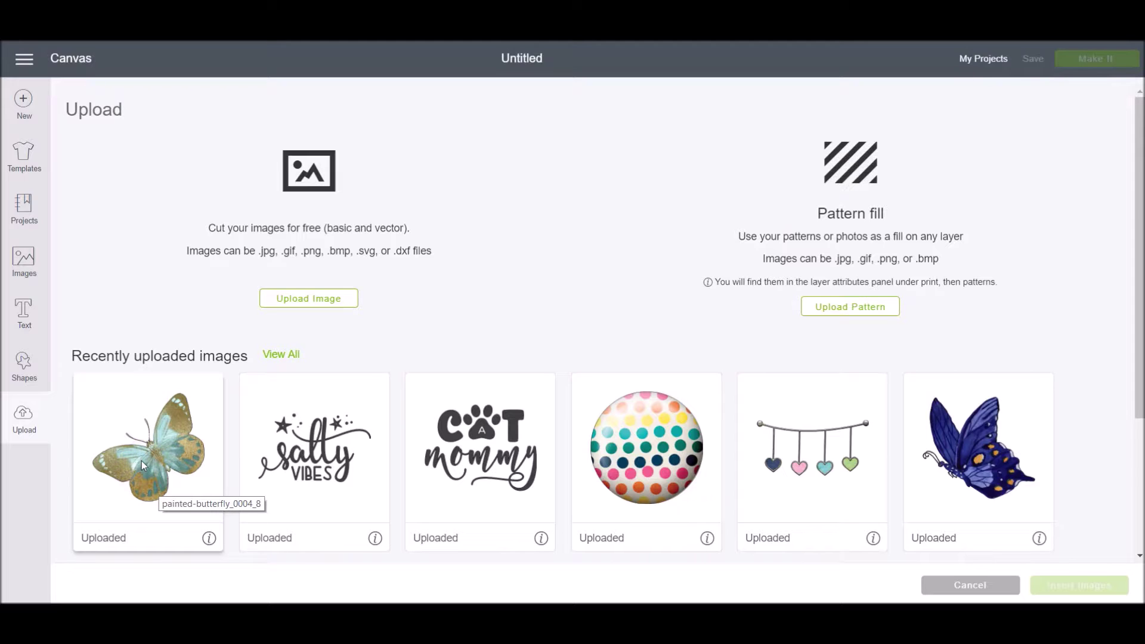
left_click(134, 435)
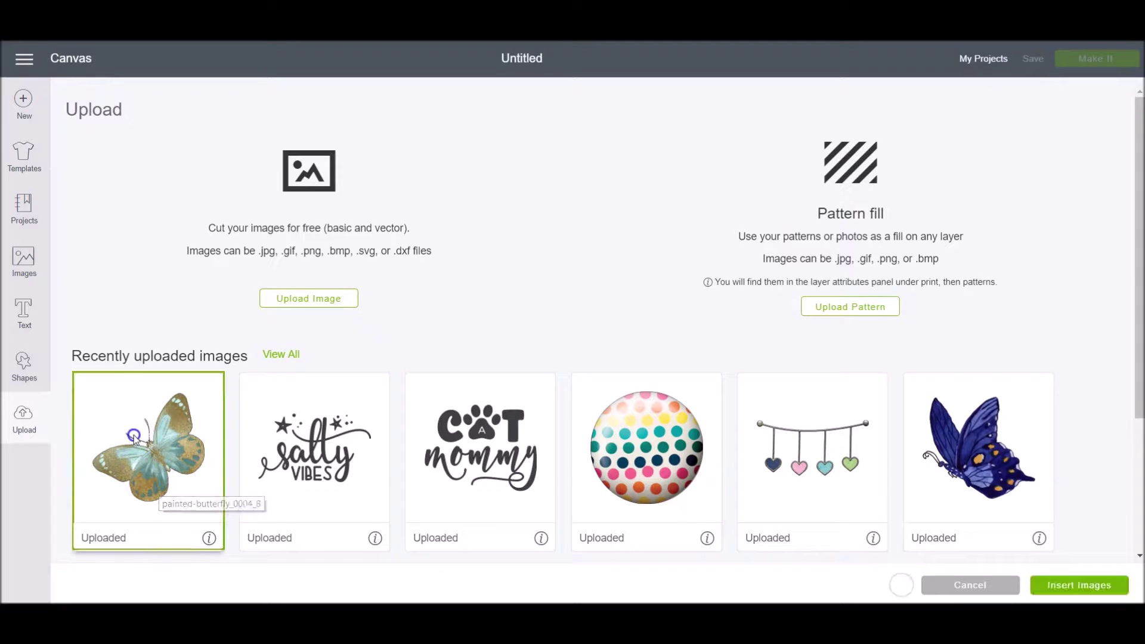
Insert and reposition the butterfly, review its layer's Print attributes, then delete it.
left_click(1067, 581)
left_click_drag(552, 493, 439, 363)
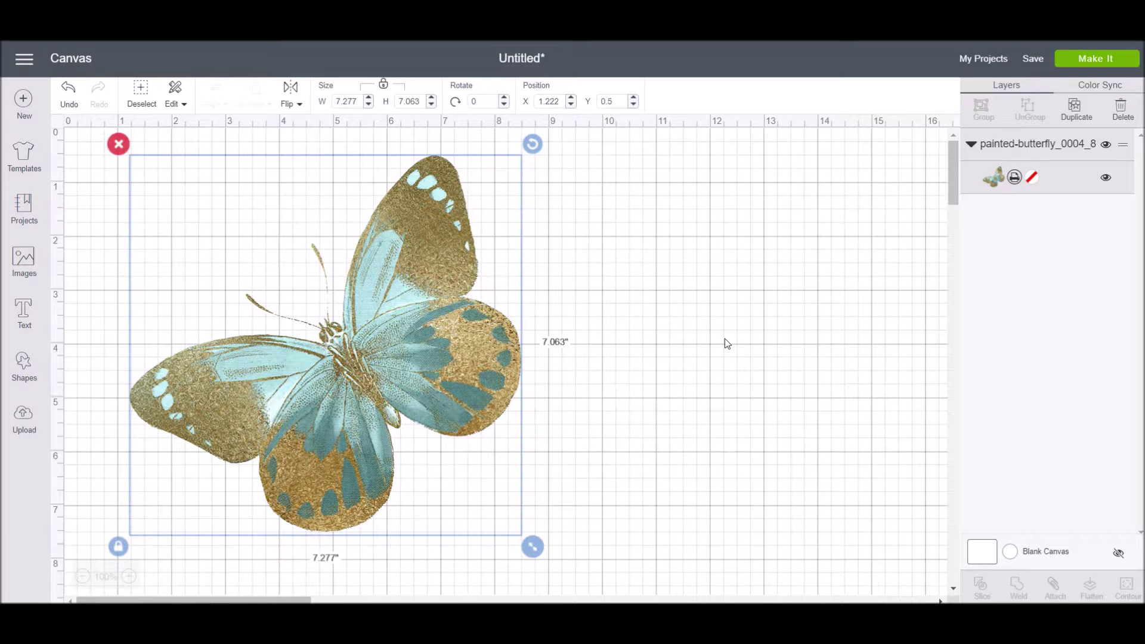
left_click(1022, 245)
left_click(1016, 181)
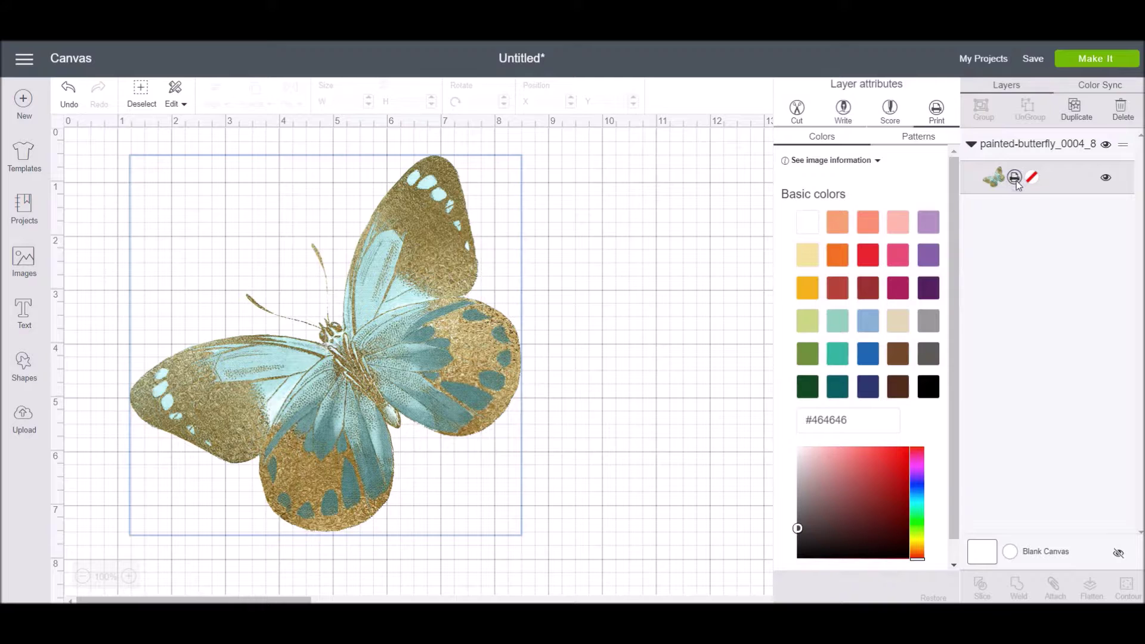
left_click(947, 116)
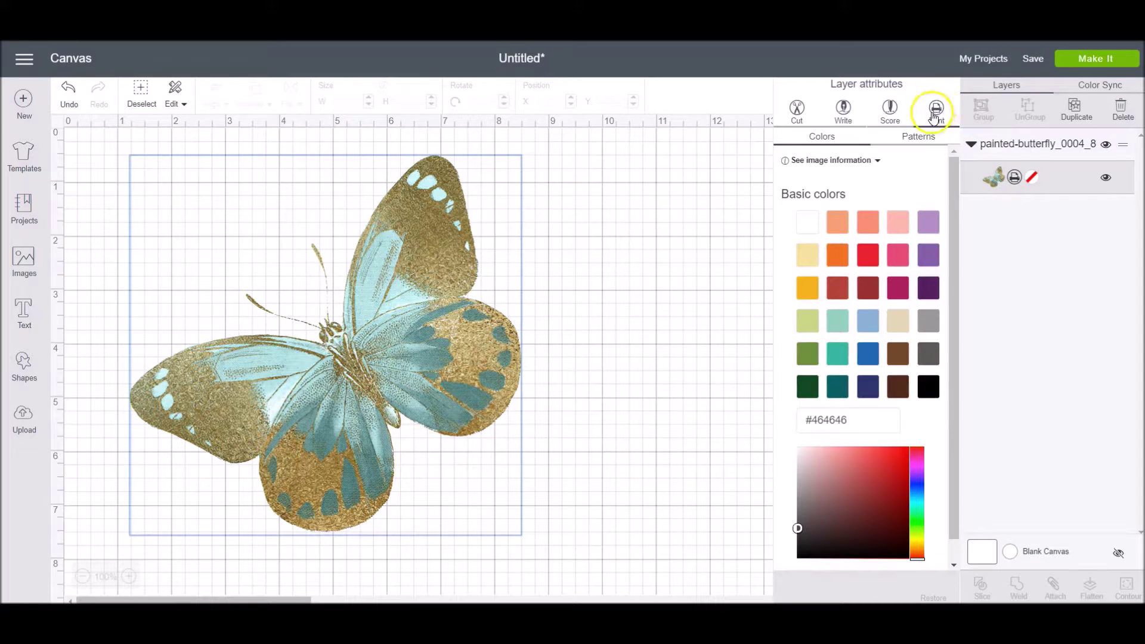
key("Delete")
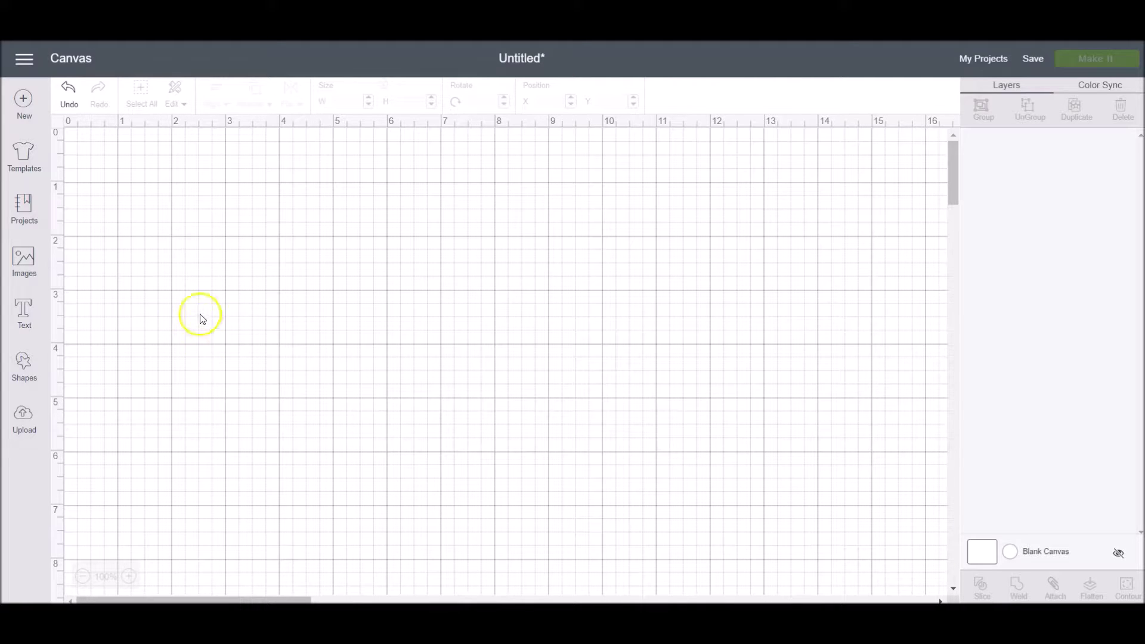
Open ITS SO GOOD TO BE HOME.svg from the SVG Bundle folder for upload.
left_click(24, 411)
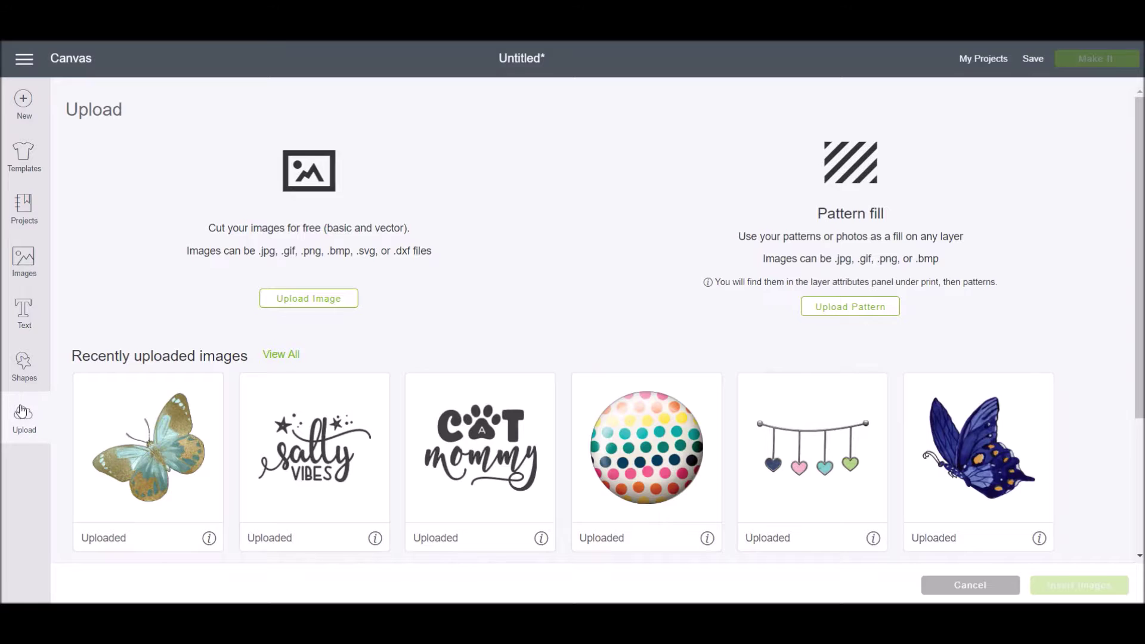
left_click(321, 297)
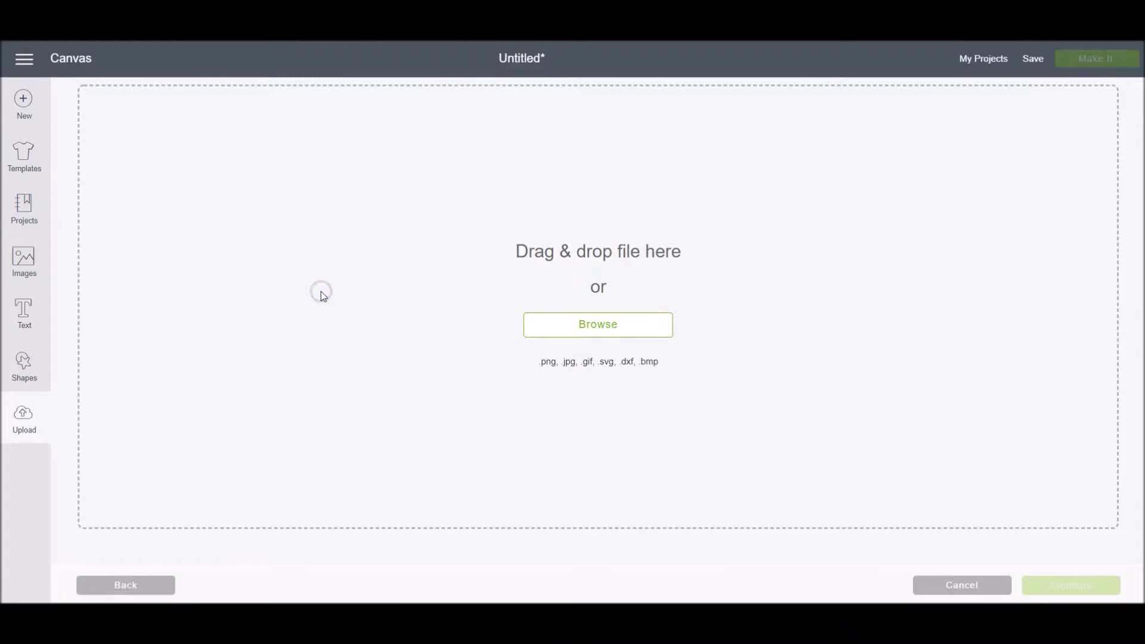
left_click(598, 325)
left_click(102, 252)
double_click(243, 289)
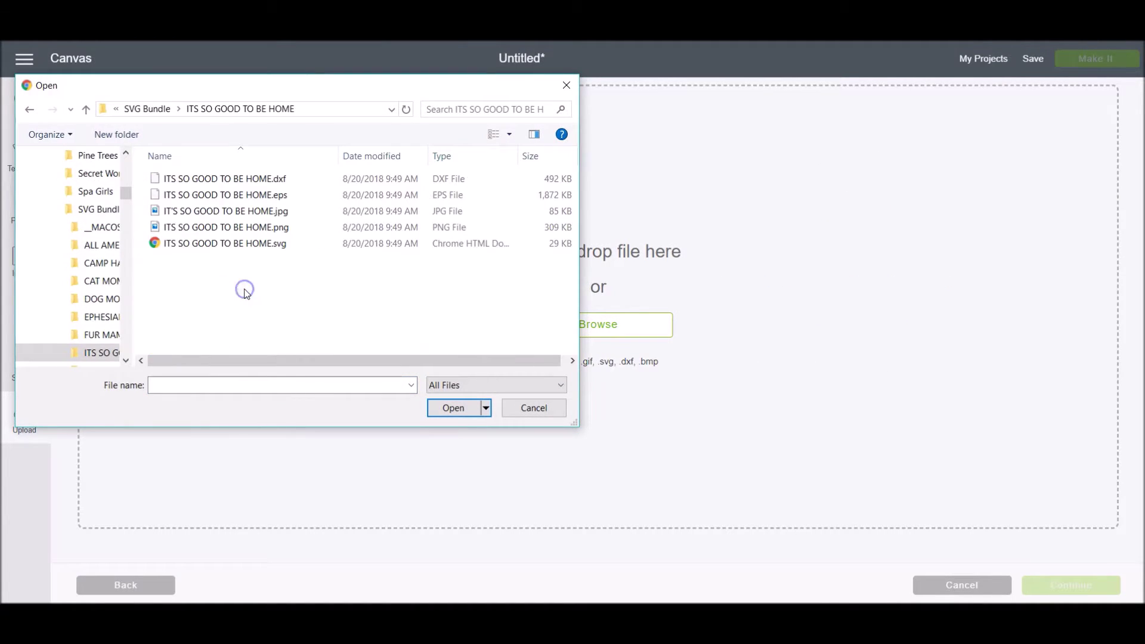
left_click(283, 249)
left_click(451, 409)
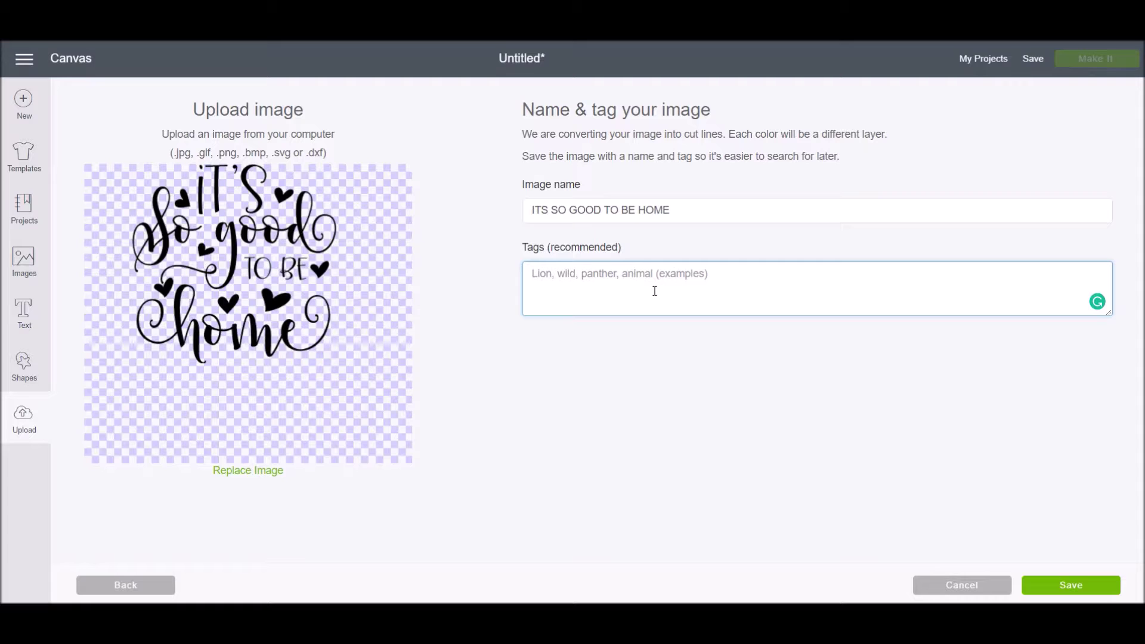
Save the SVG tagged 'word art, home' and insert it onto the canvas.
type("word art, home")
left_click(1083, 584)
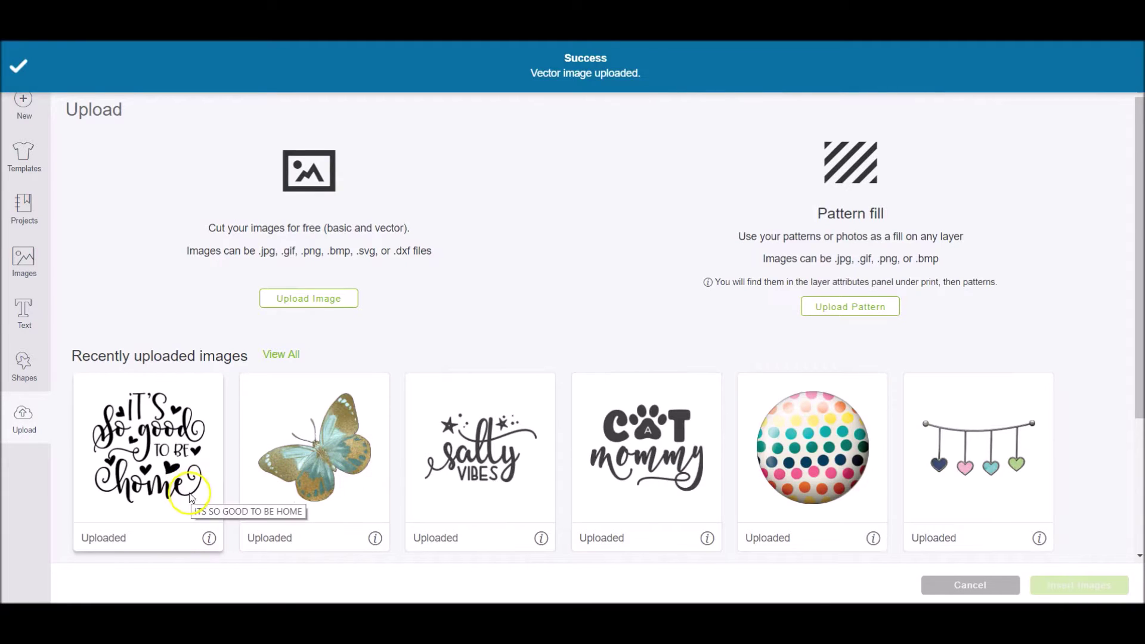
left_click(162, 442)
left_click(1085, 583)
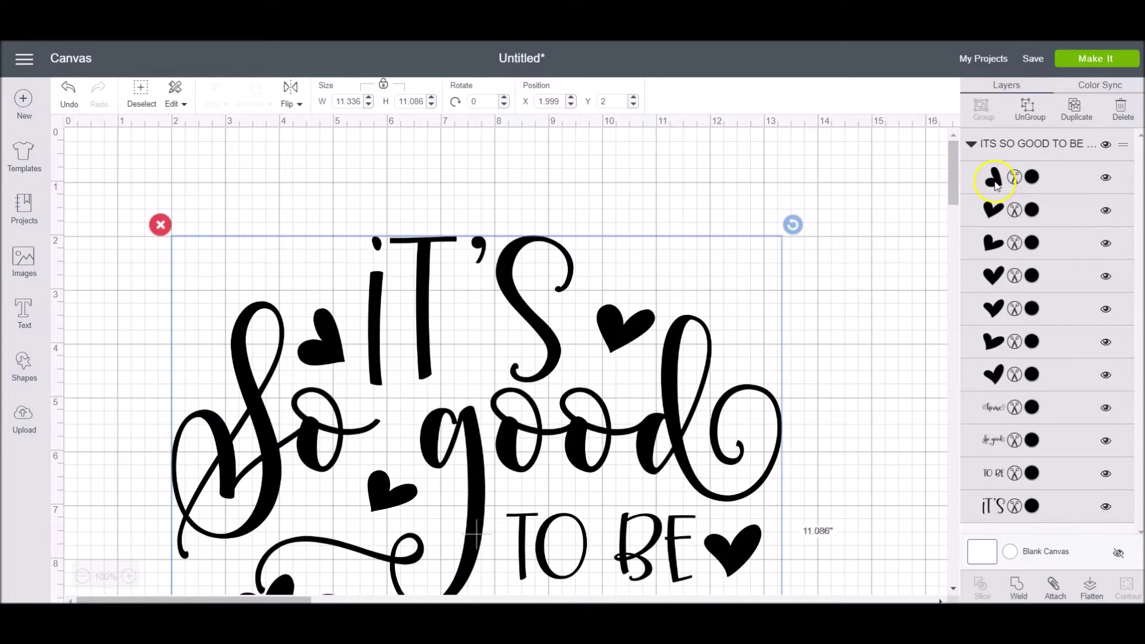
Colour the first heart rose pink and the second purple, then hide both hearts.
left_click(1032, 178)
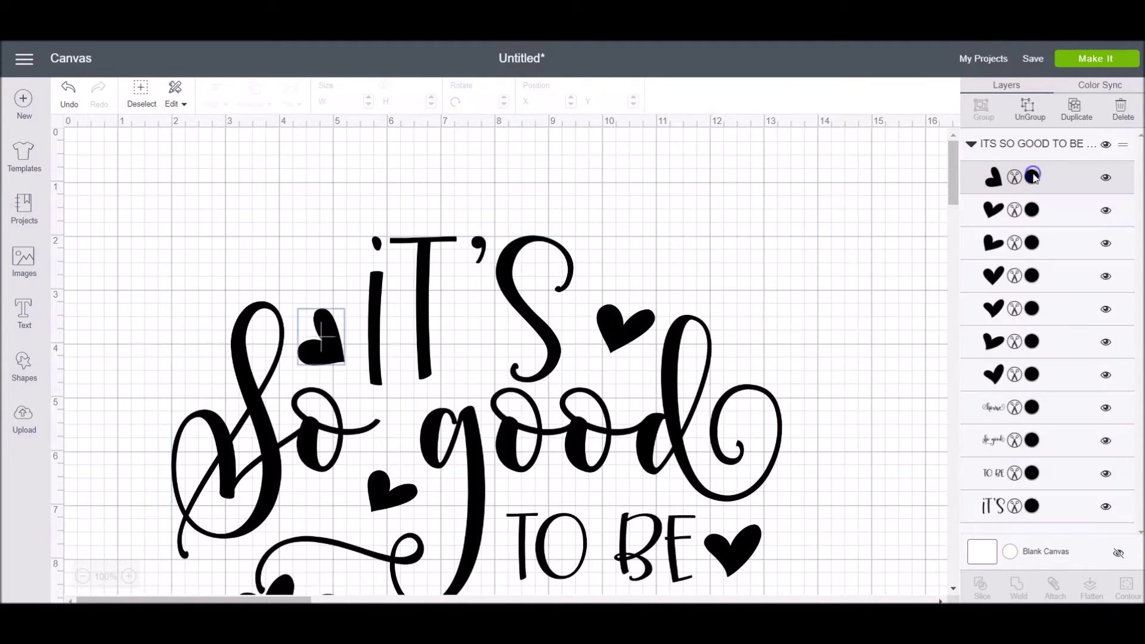
left_click(898, 301)
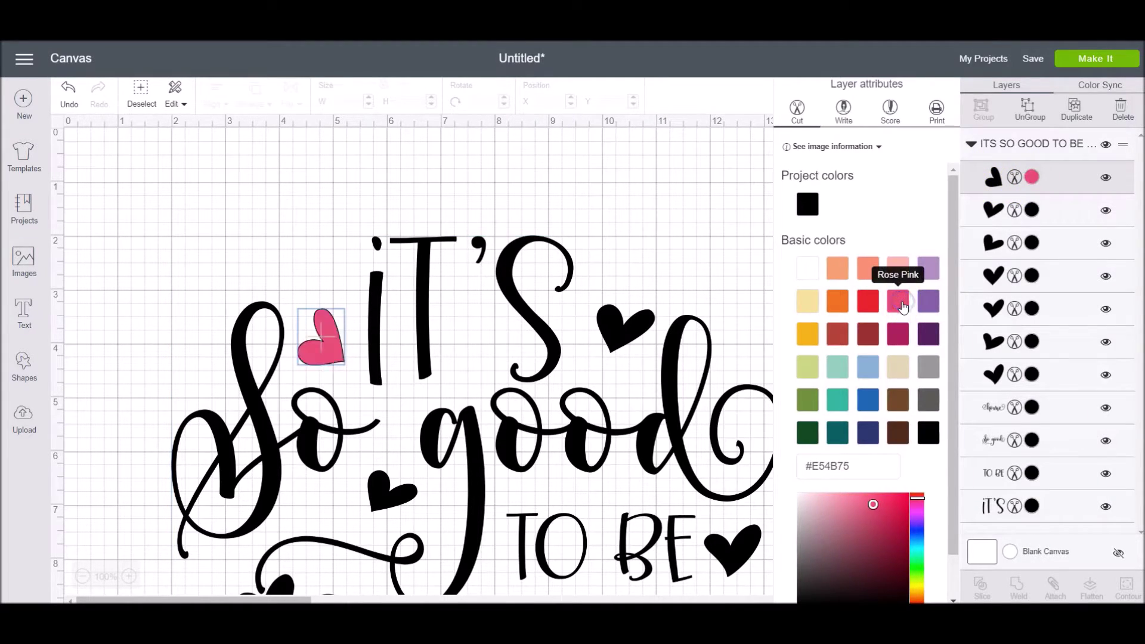
left_click(1034, 209)
left_click(928, 301)
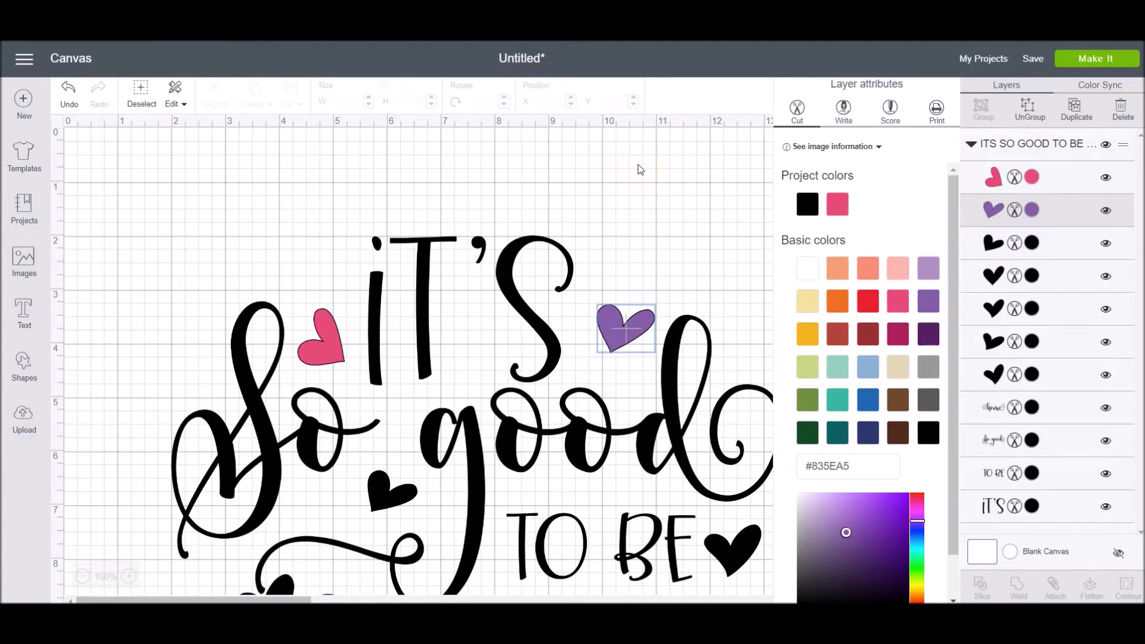
left_click(1106, 178)
left_click(1106, 211)
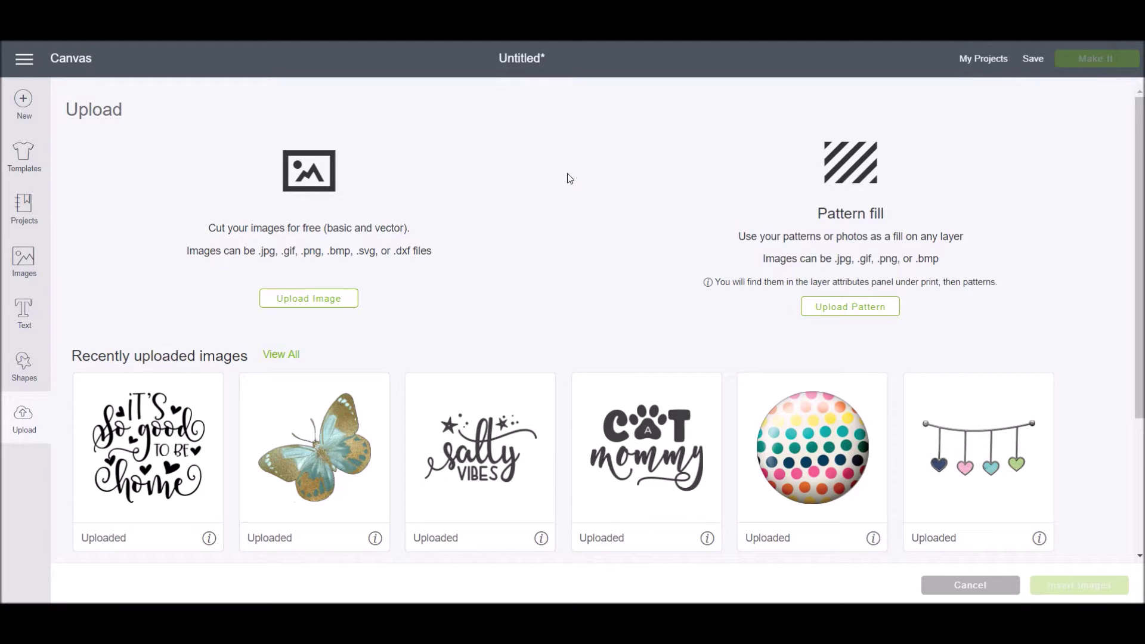
Load 4.png from the patterns PNG folder as a new pattern upload.
left_click(851, 310)
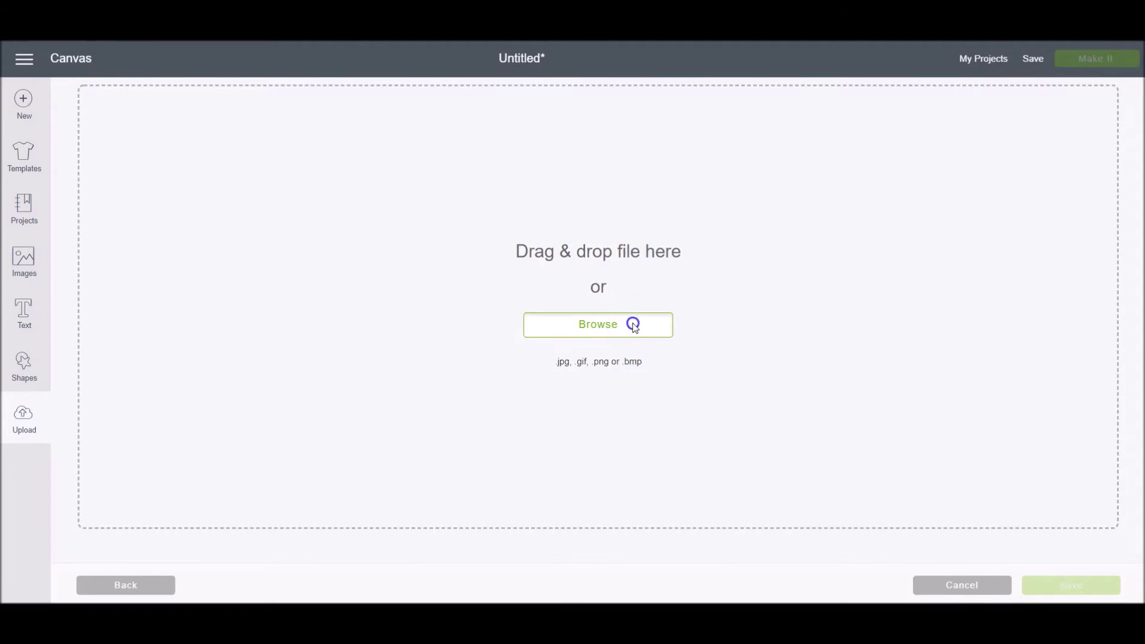
left_click(634, 325)
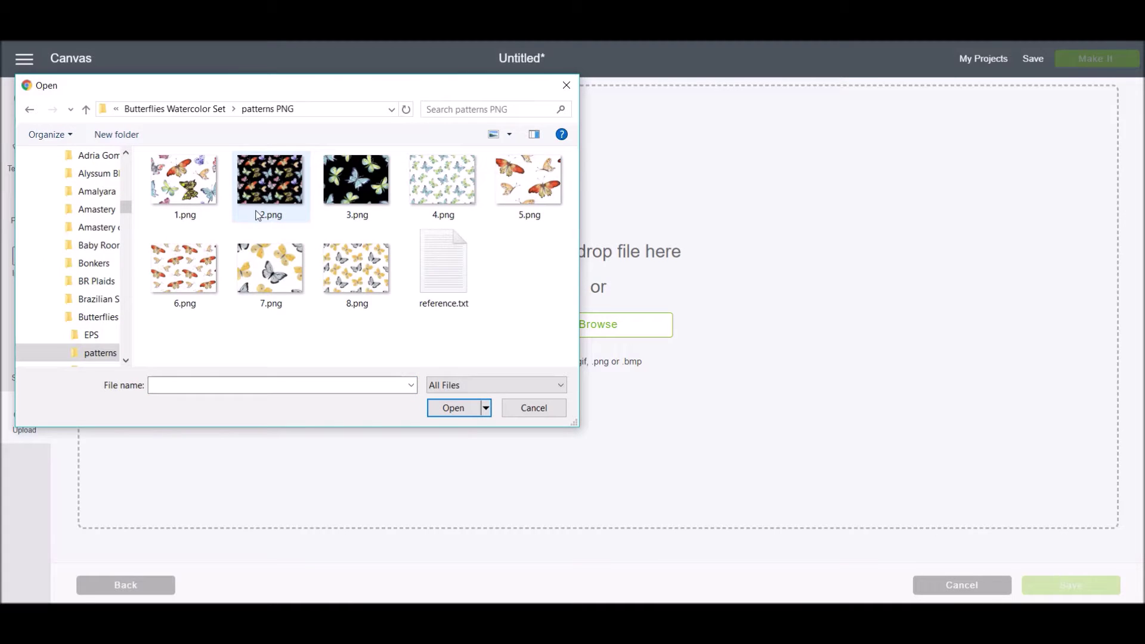
left_click(438, 182)
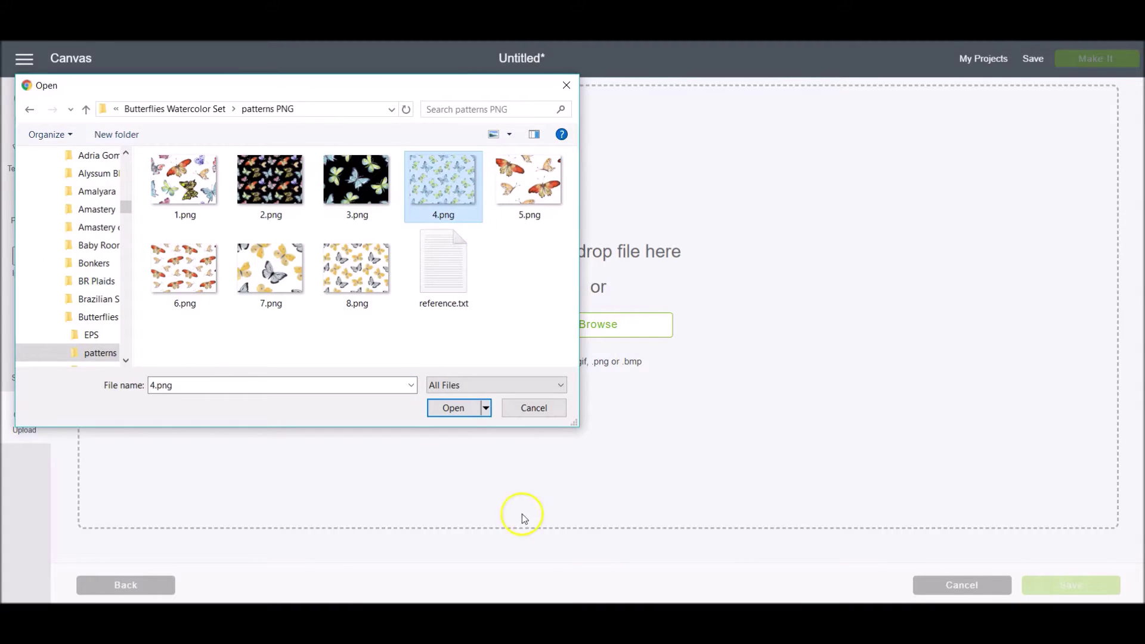
left_click(460, 409)
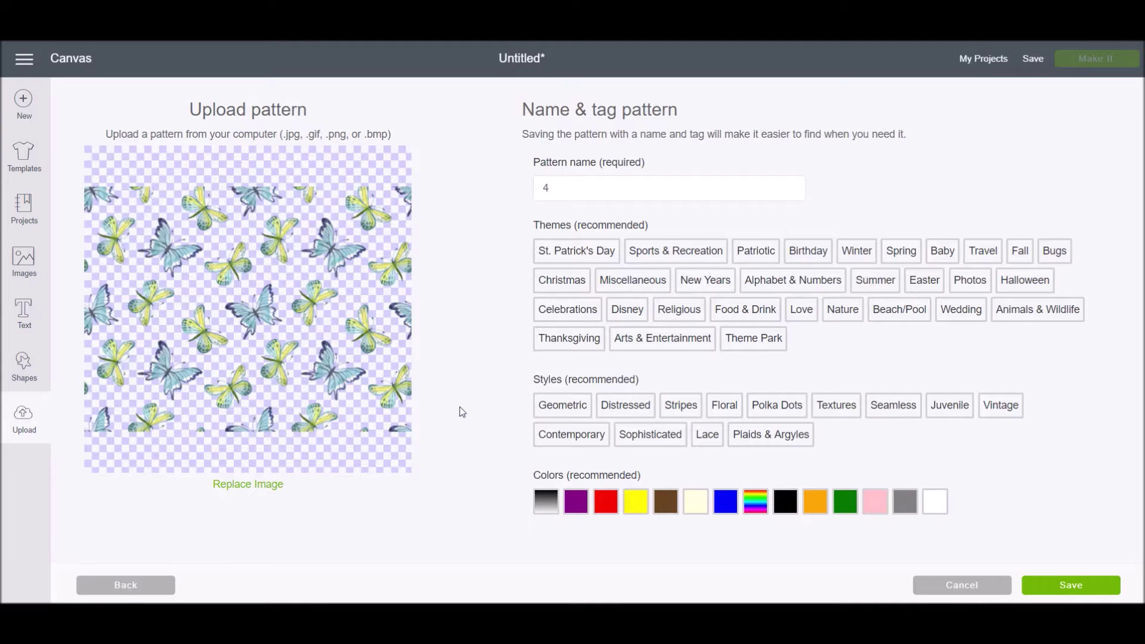
Name the pattern Butterfly 4, tag it Bugs, Nature, blue and yellow, and save.
type("Butterfly")
left_click(1056, 252)
left_click(843, 309)
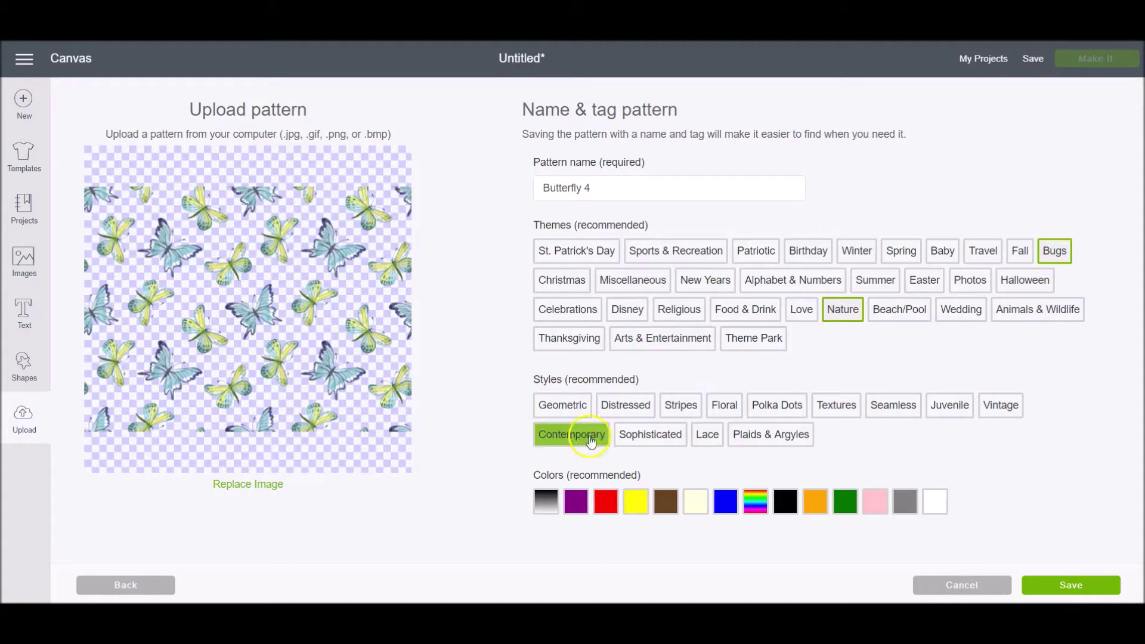
left_click(725, 501)
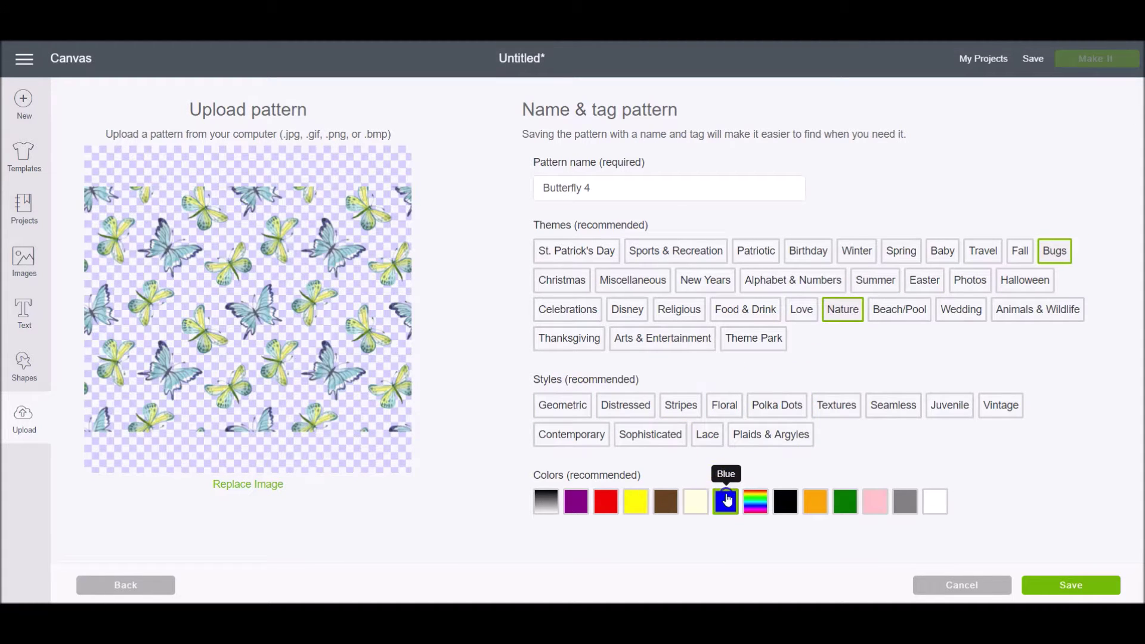
left_click(636, 502)
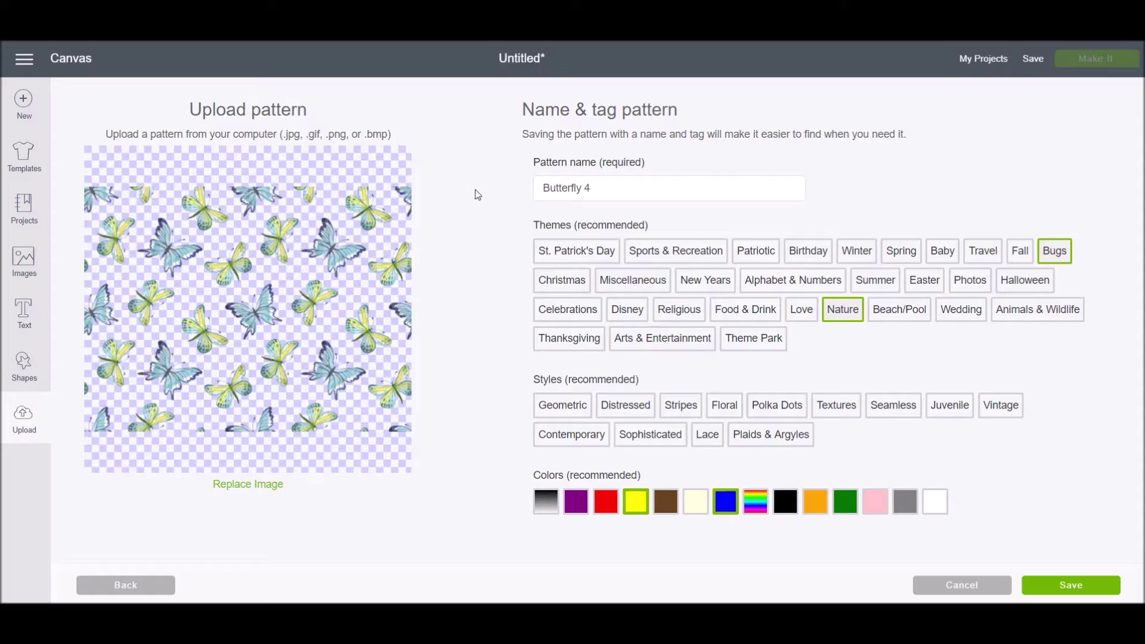
left_click(1087, 586)
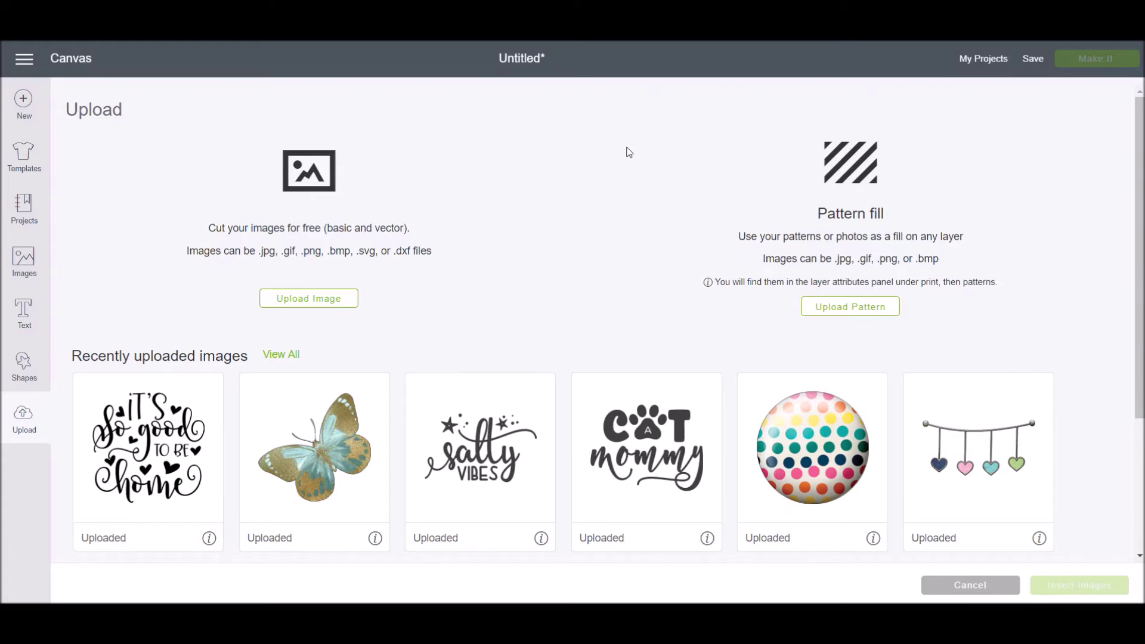
Add a Circle shape to the canvas and show its layer colour options.
left_click(24, 420)
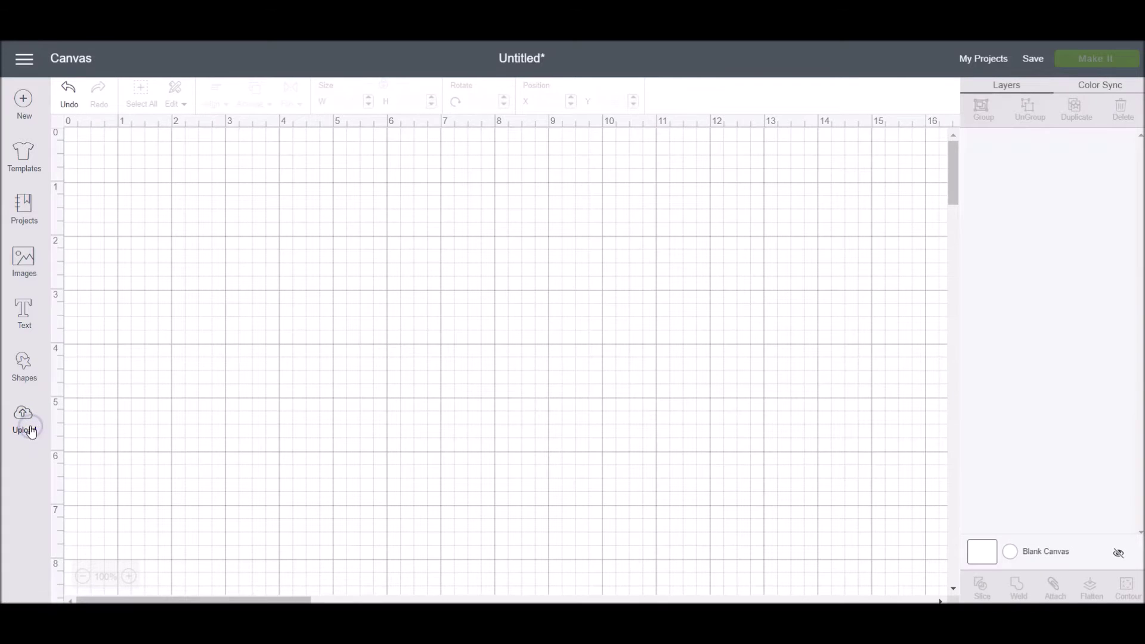
left_click(25, 367)
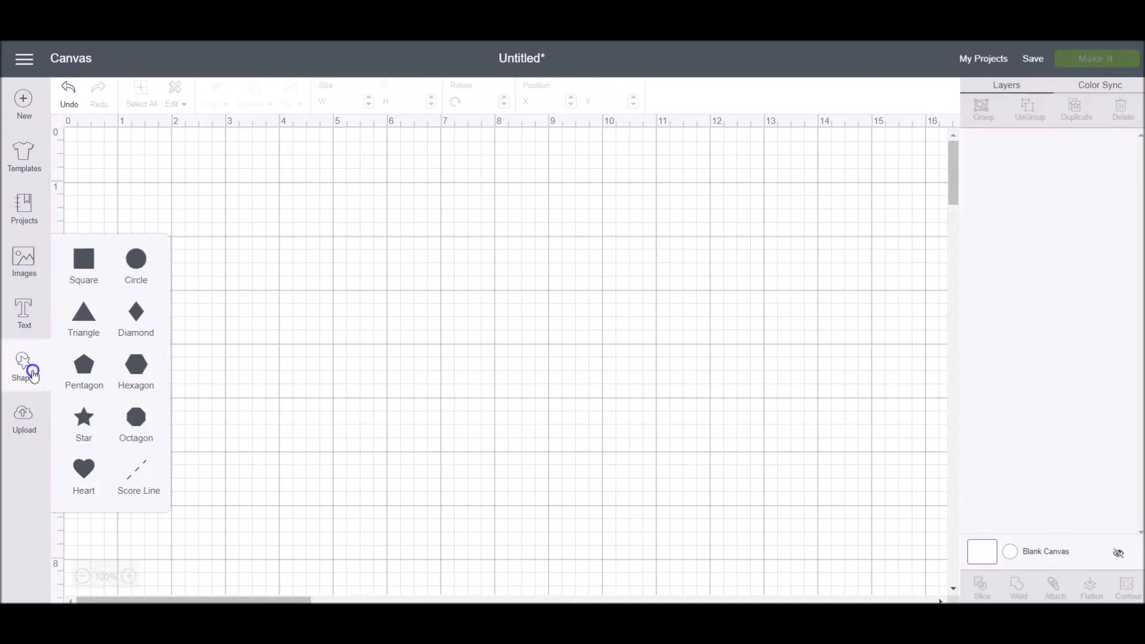
left_click(139, 260)
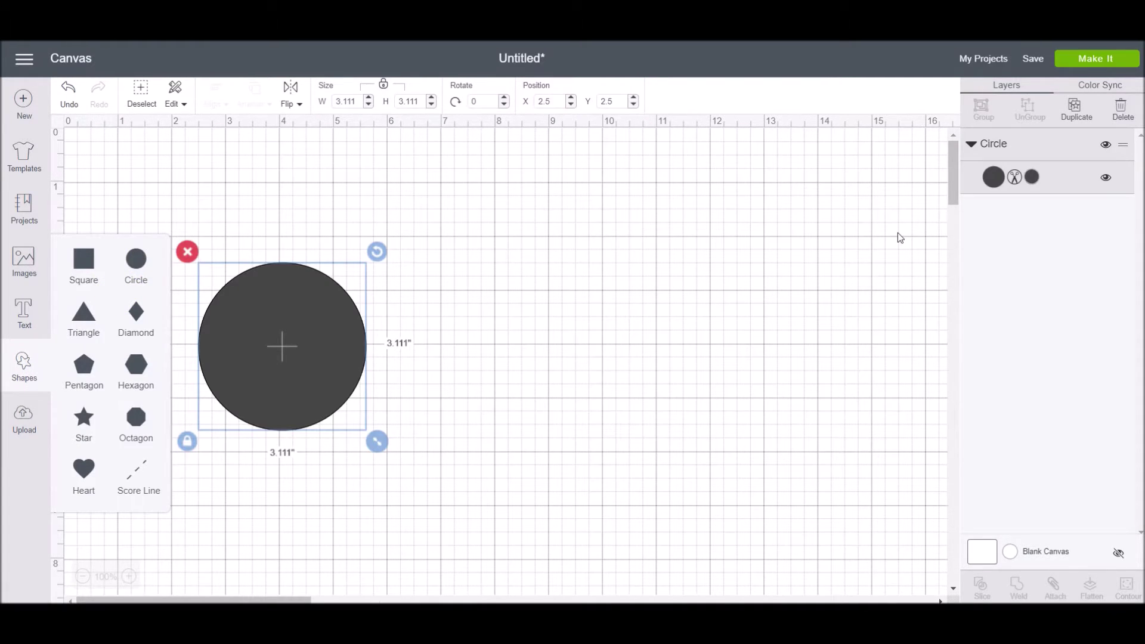
left_click(994, 178)
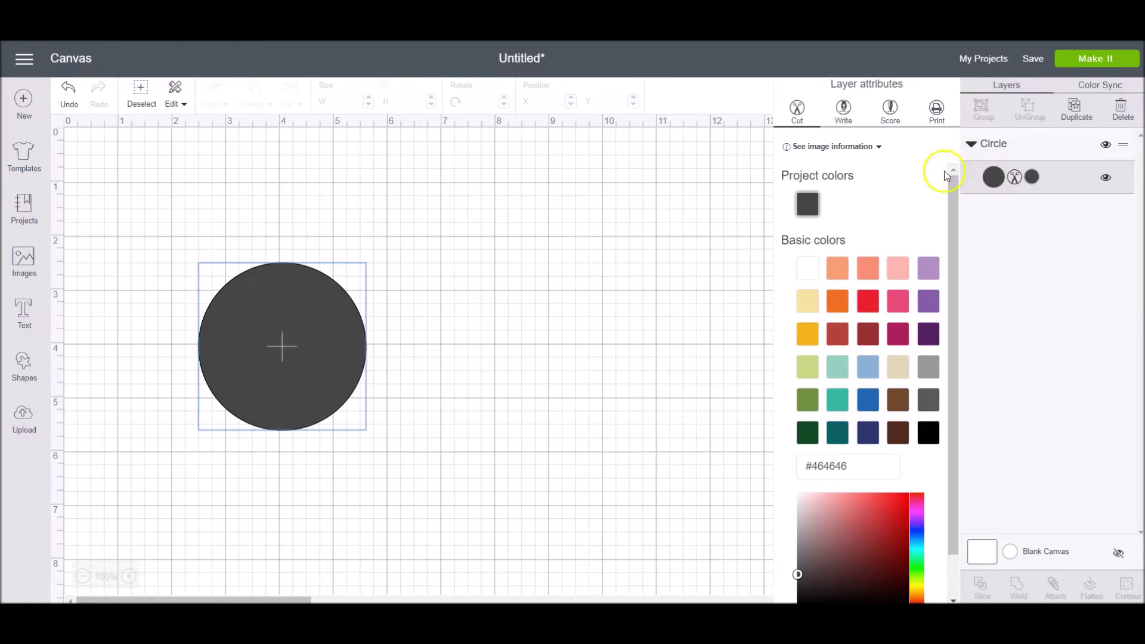
Switch the circle to Print and fill it with the uploaded Butterfly 4 pattern.
left_click(935, 110)
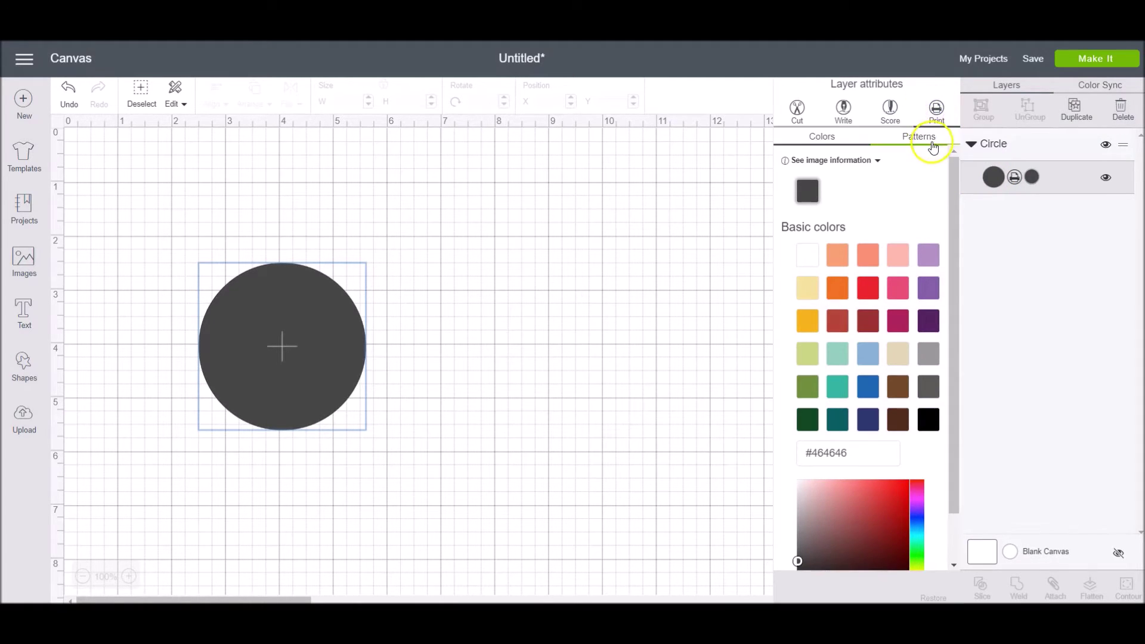
left_click(928, 140)
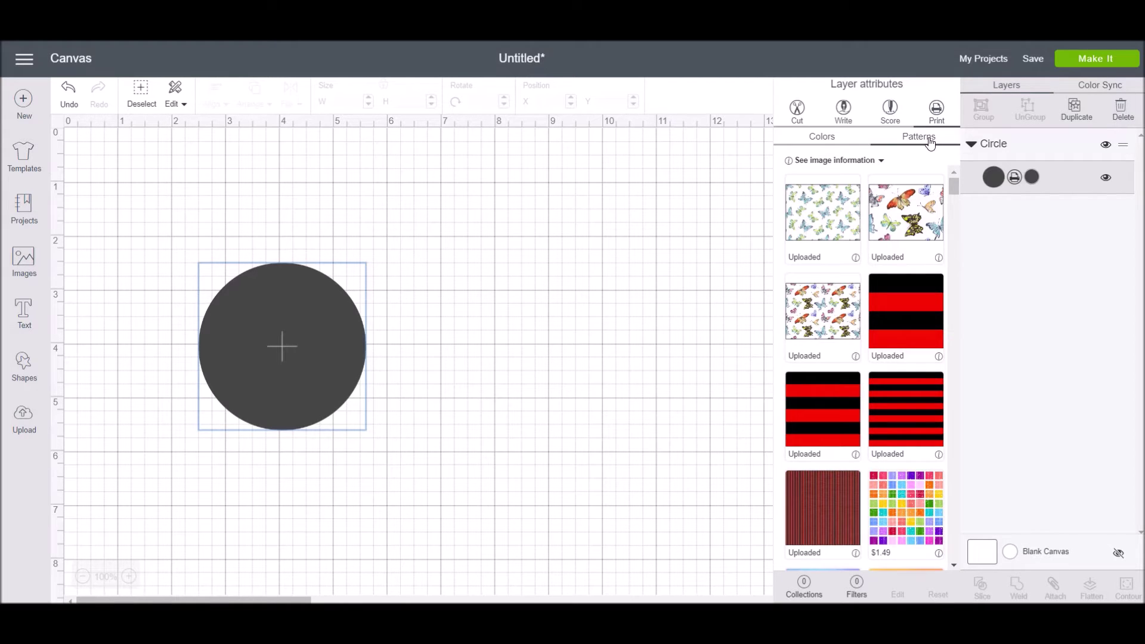
left_click(856, 588)
scroll(861, 442, "down", 10)
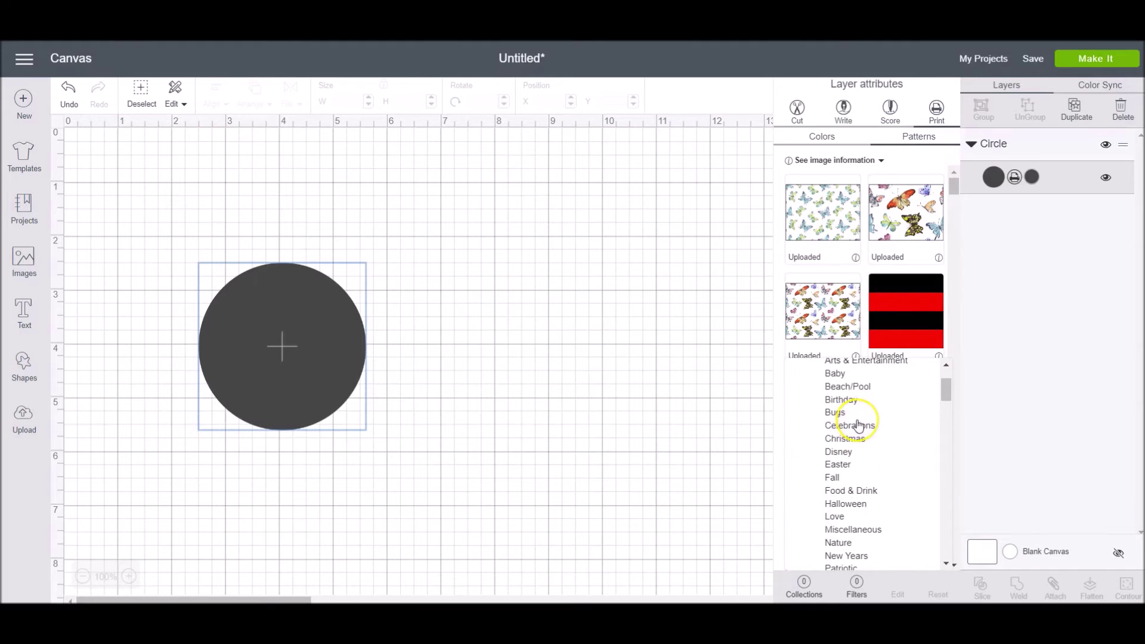
scroll(857, 425, "down", 8)
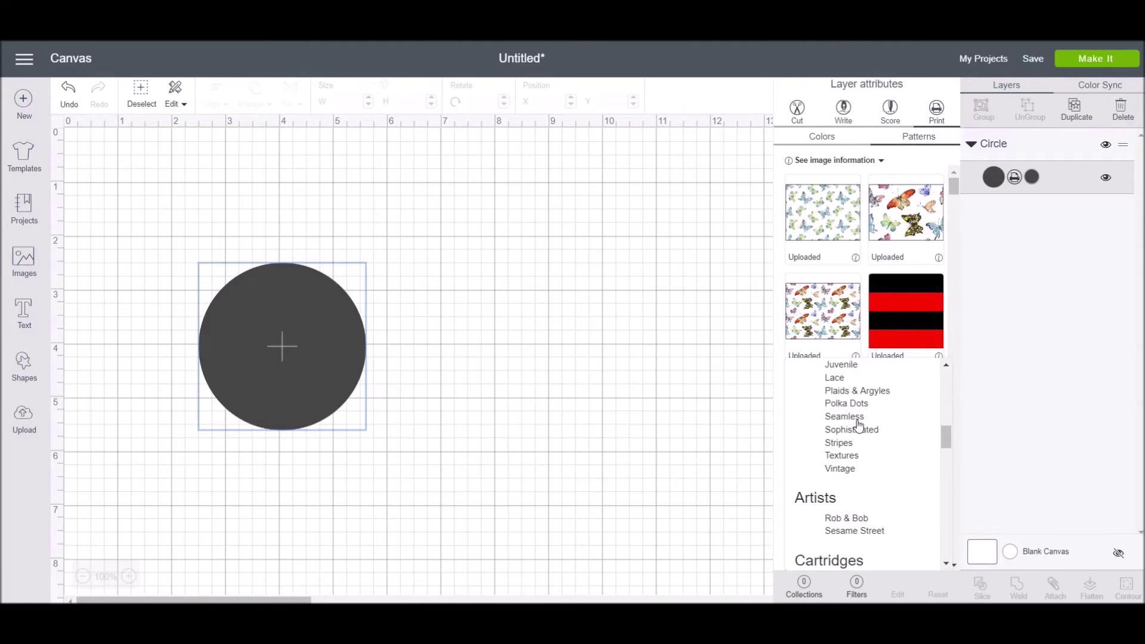
scroll(860, 424, "down", 2)
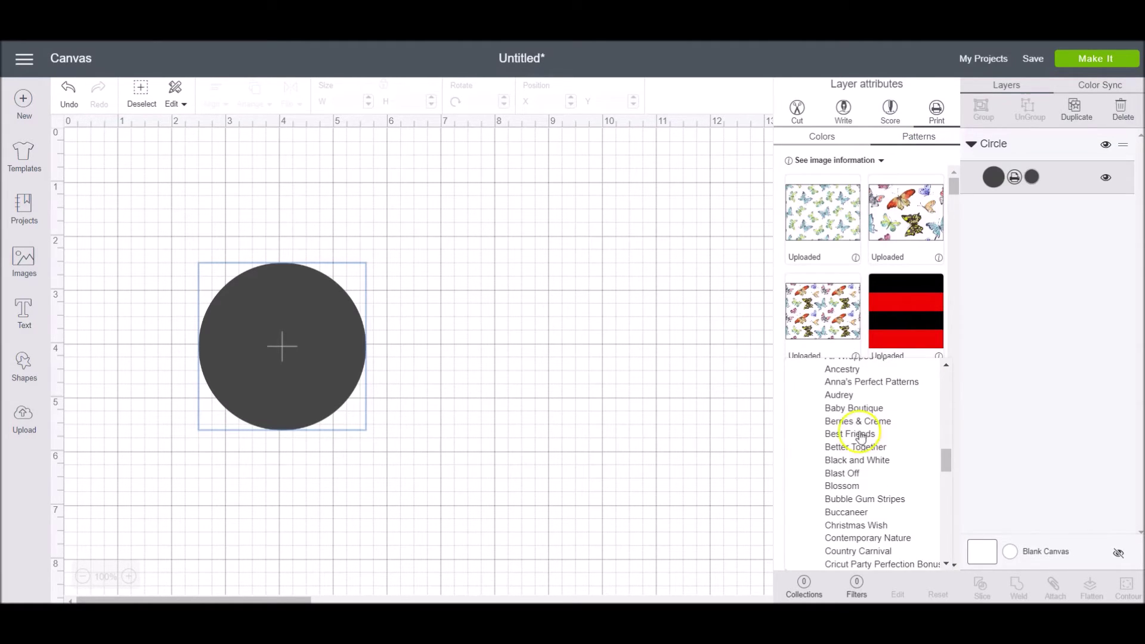
scroll(870, 428, "up", 2)
scroll(871, 428, "up", 2)
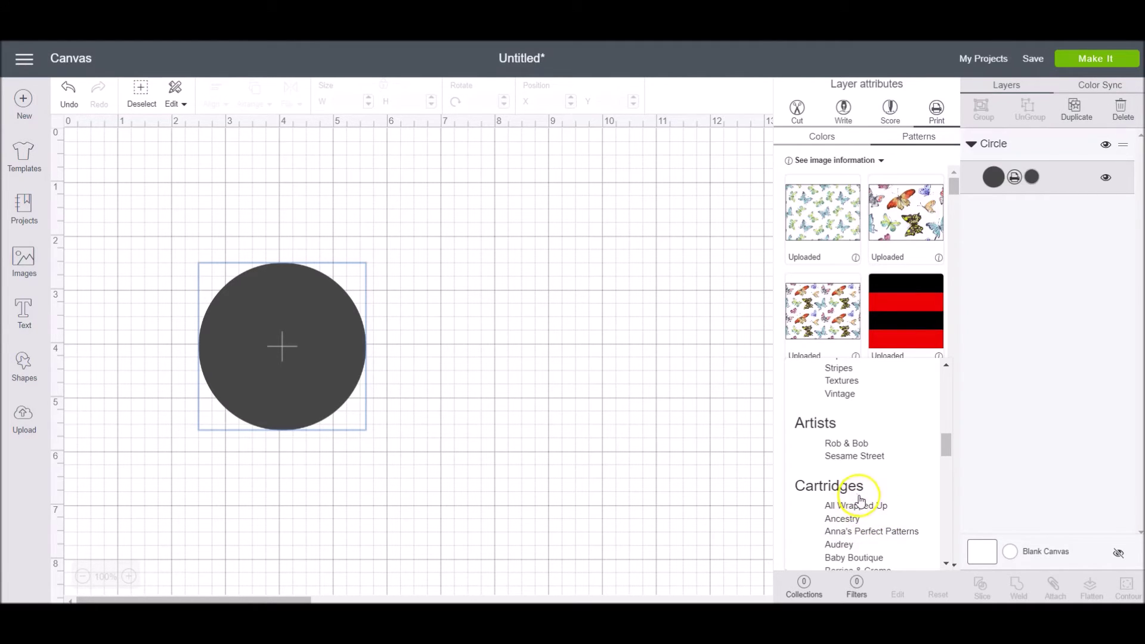
left_click(856, 584)
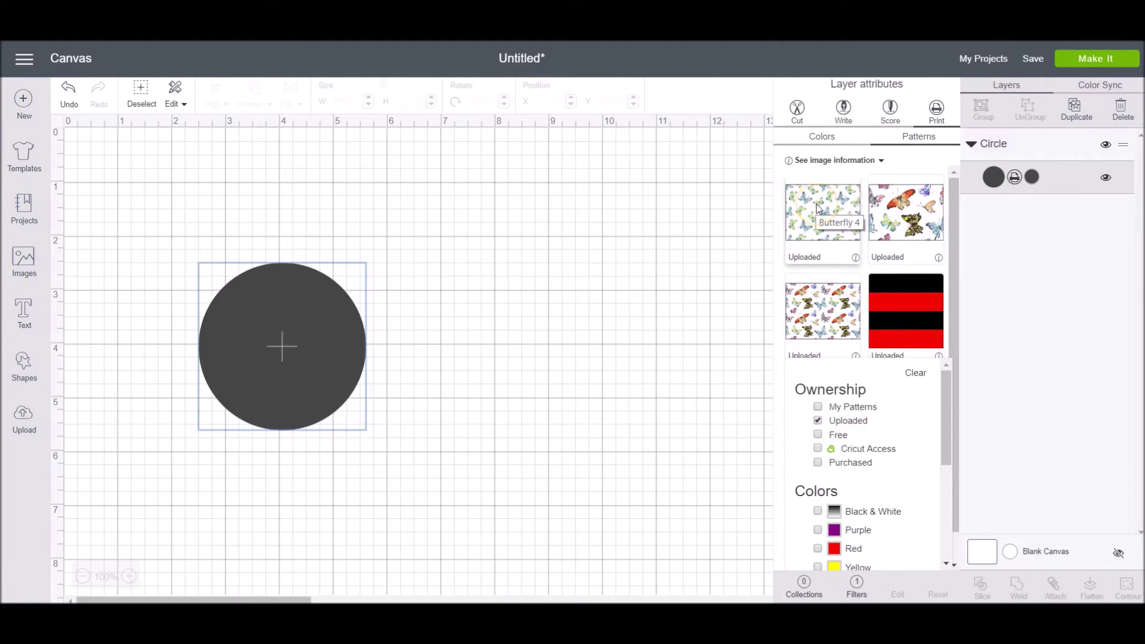
left_click(817, 207)
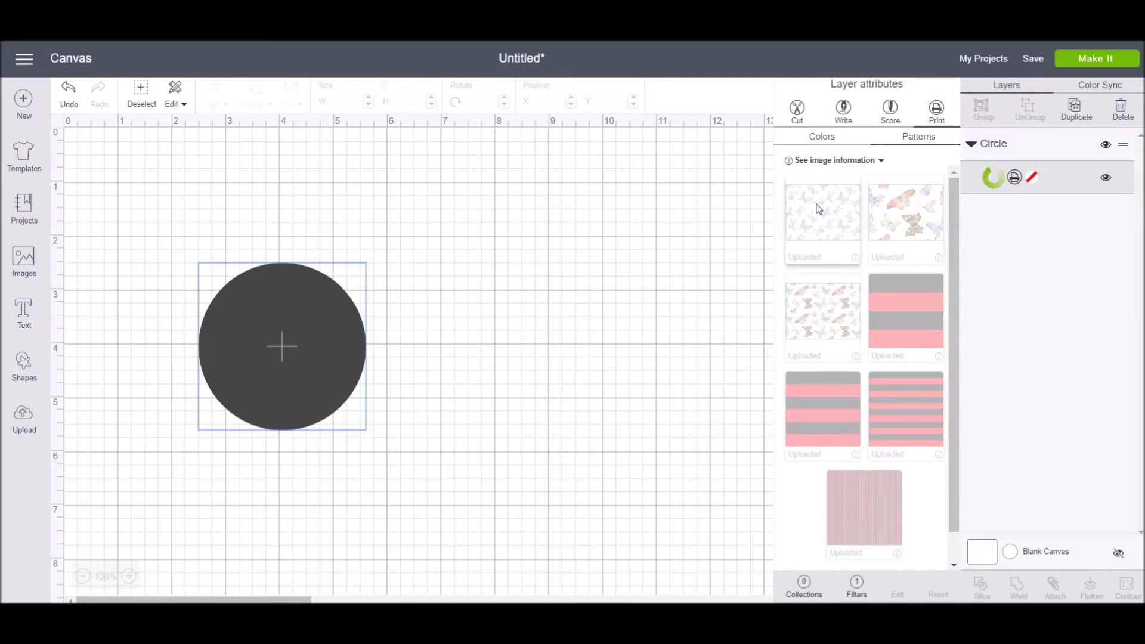